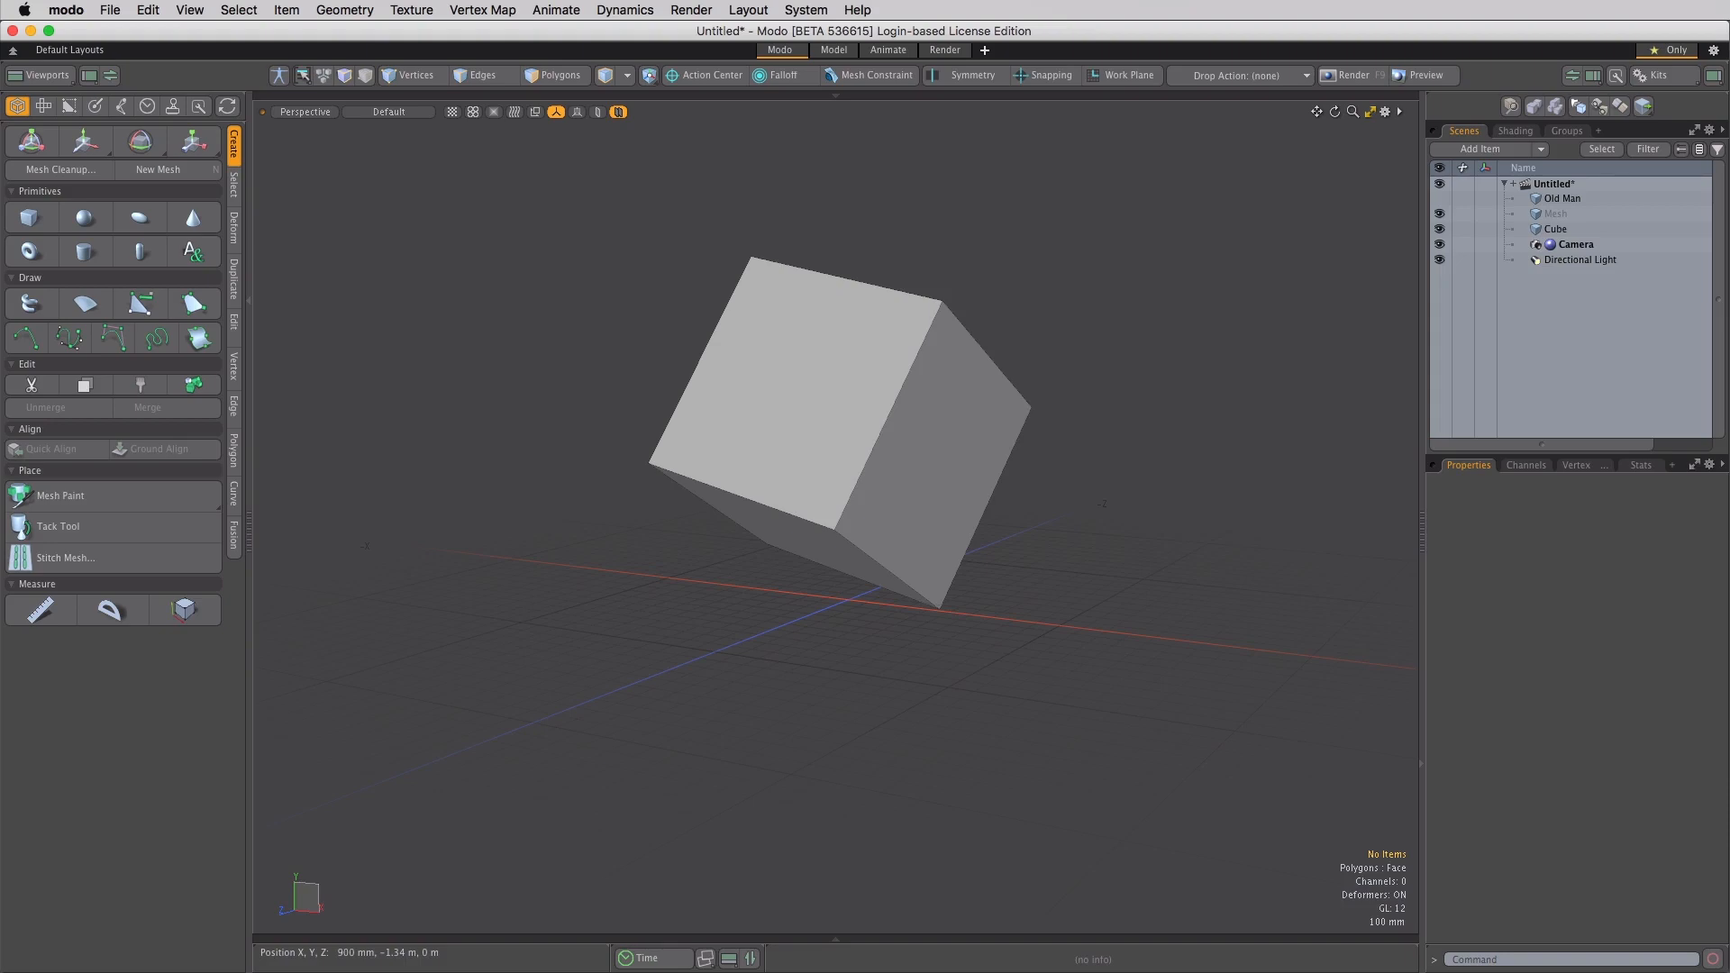
Align the tilted cube to the ground by its bottom face with Ground Align in Drop To Ground mode
key(3)
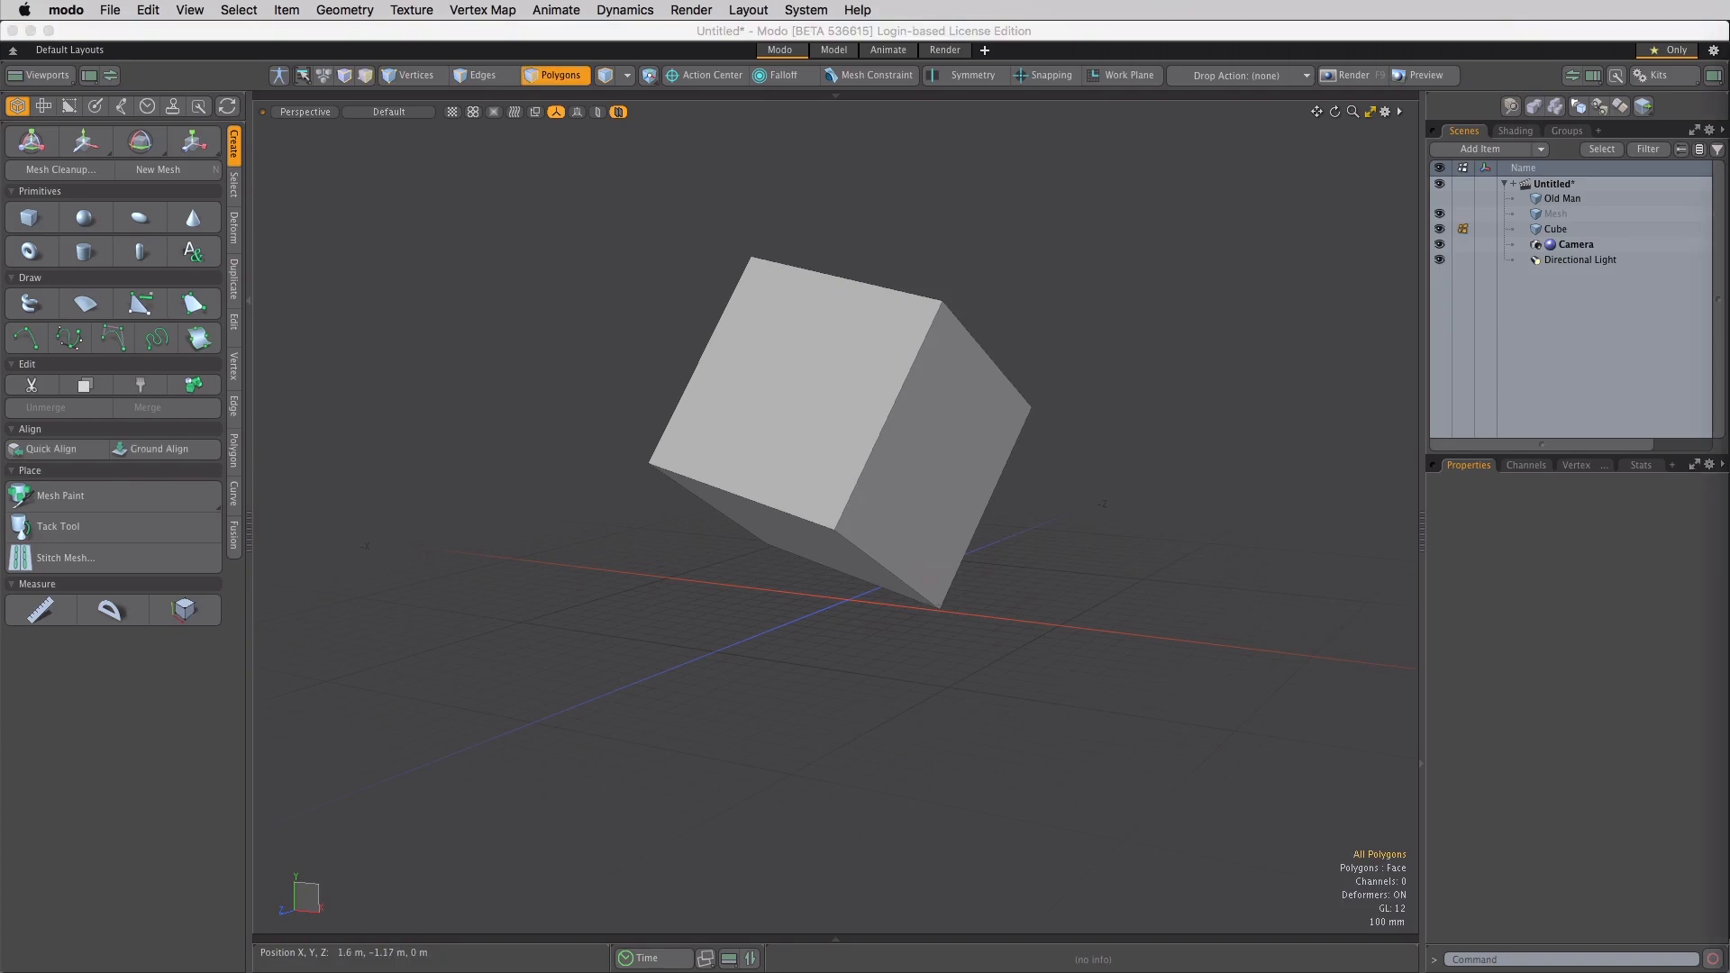
click(805, 545)
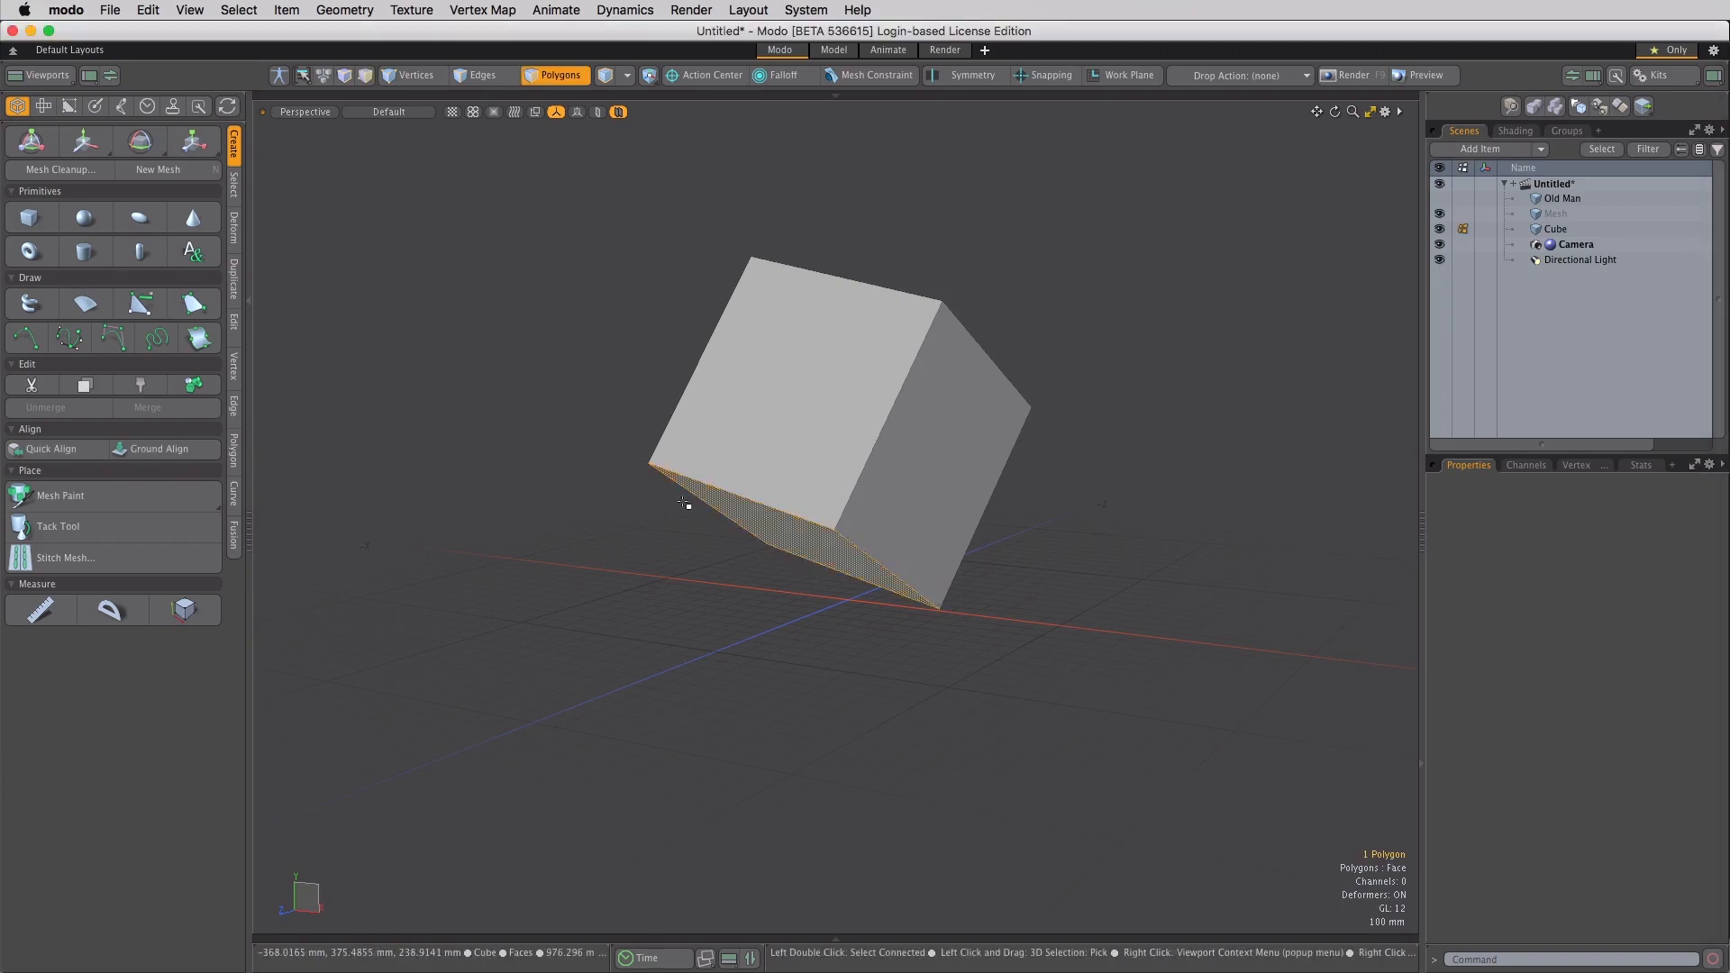
click(68, 450)
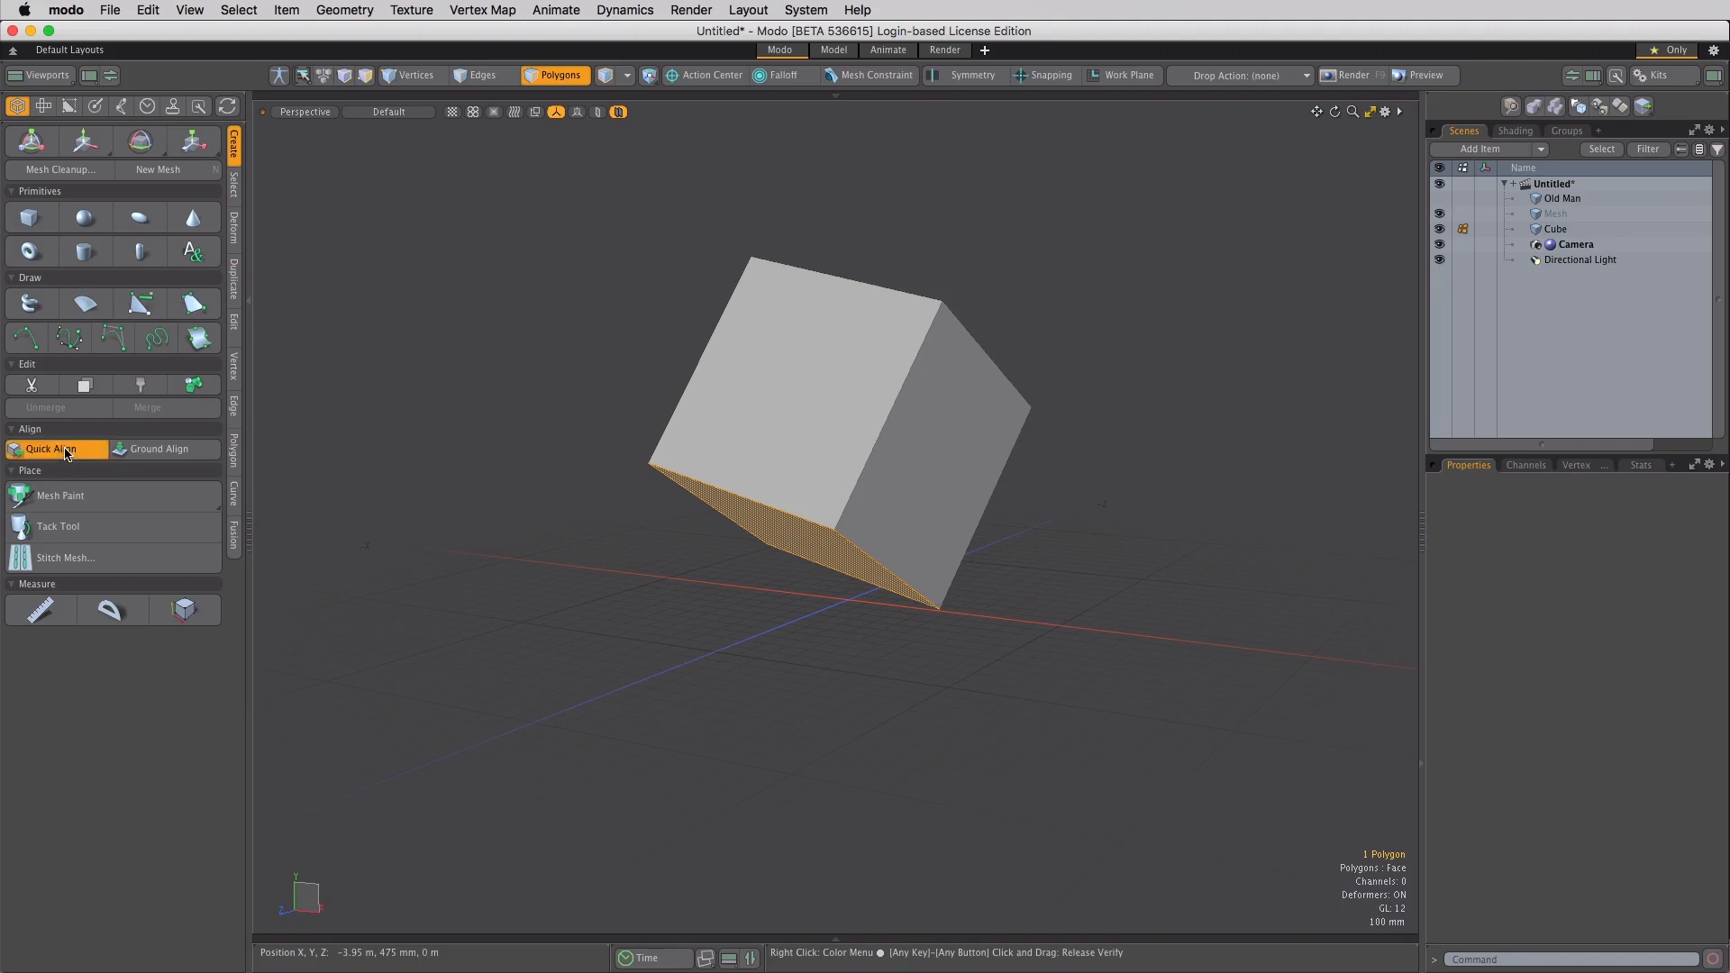
click(159, 452)
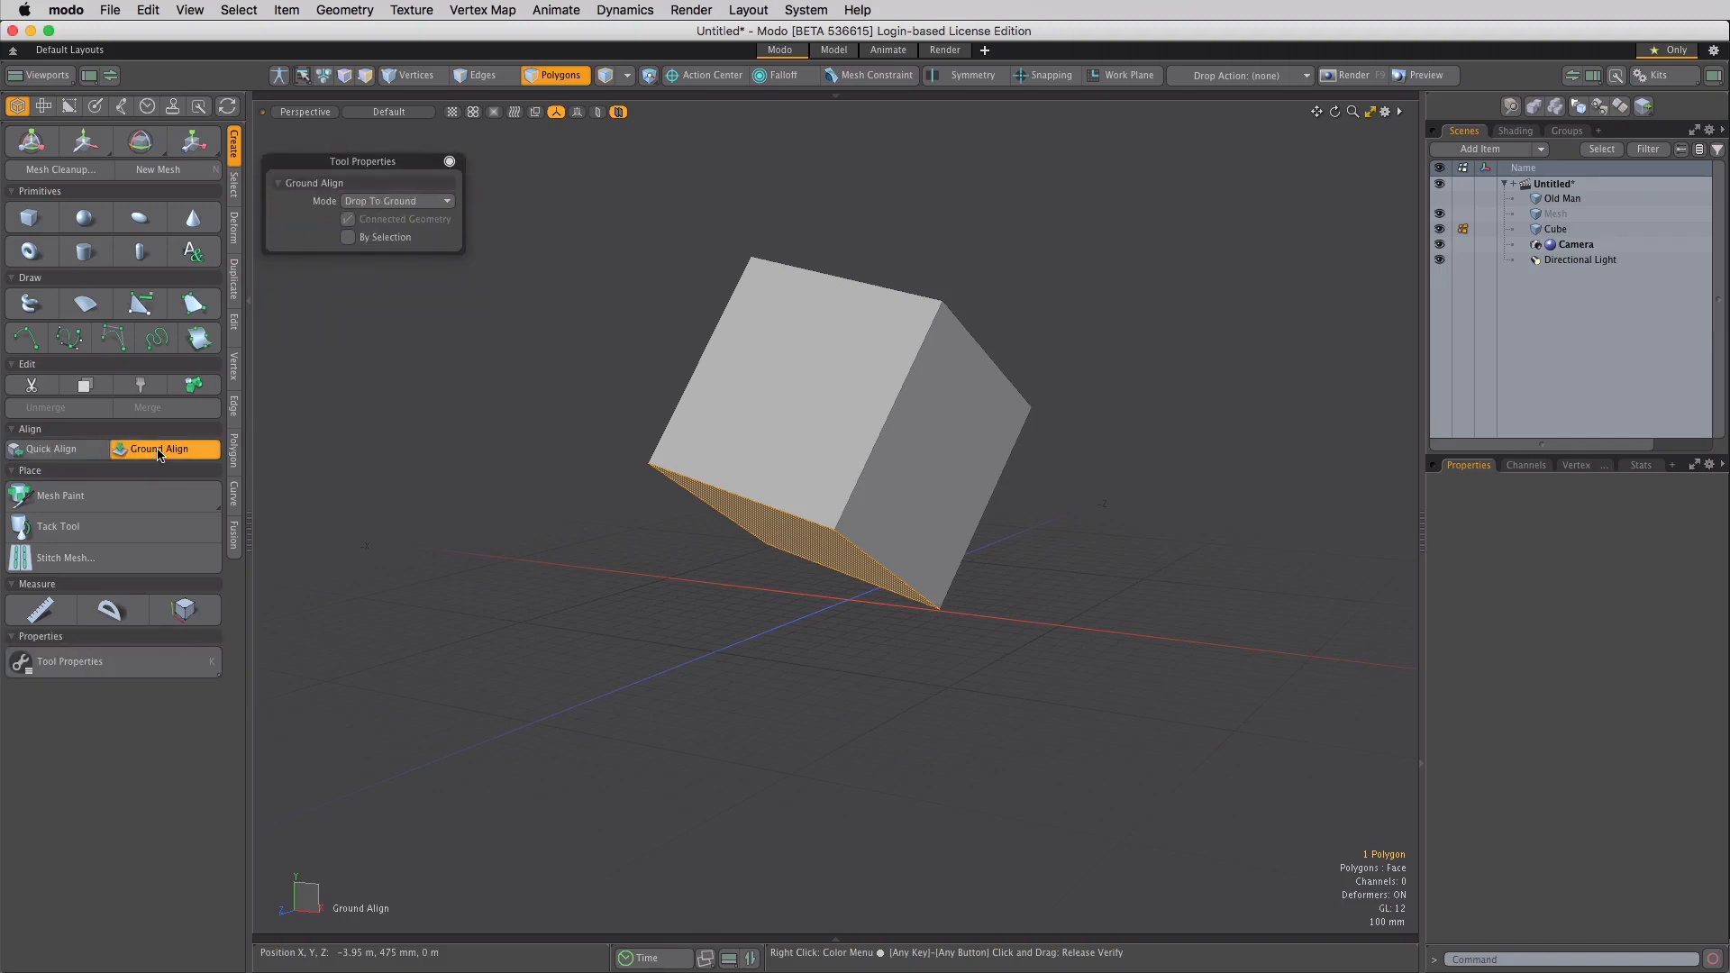
click(532, 443)
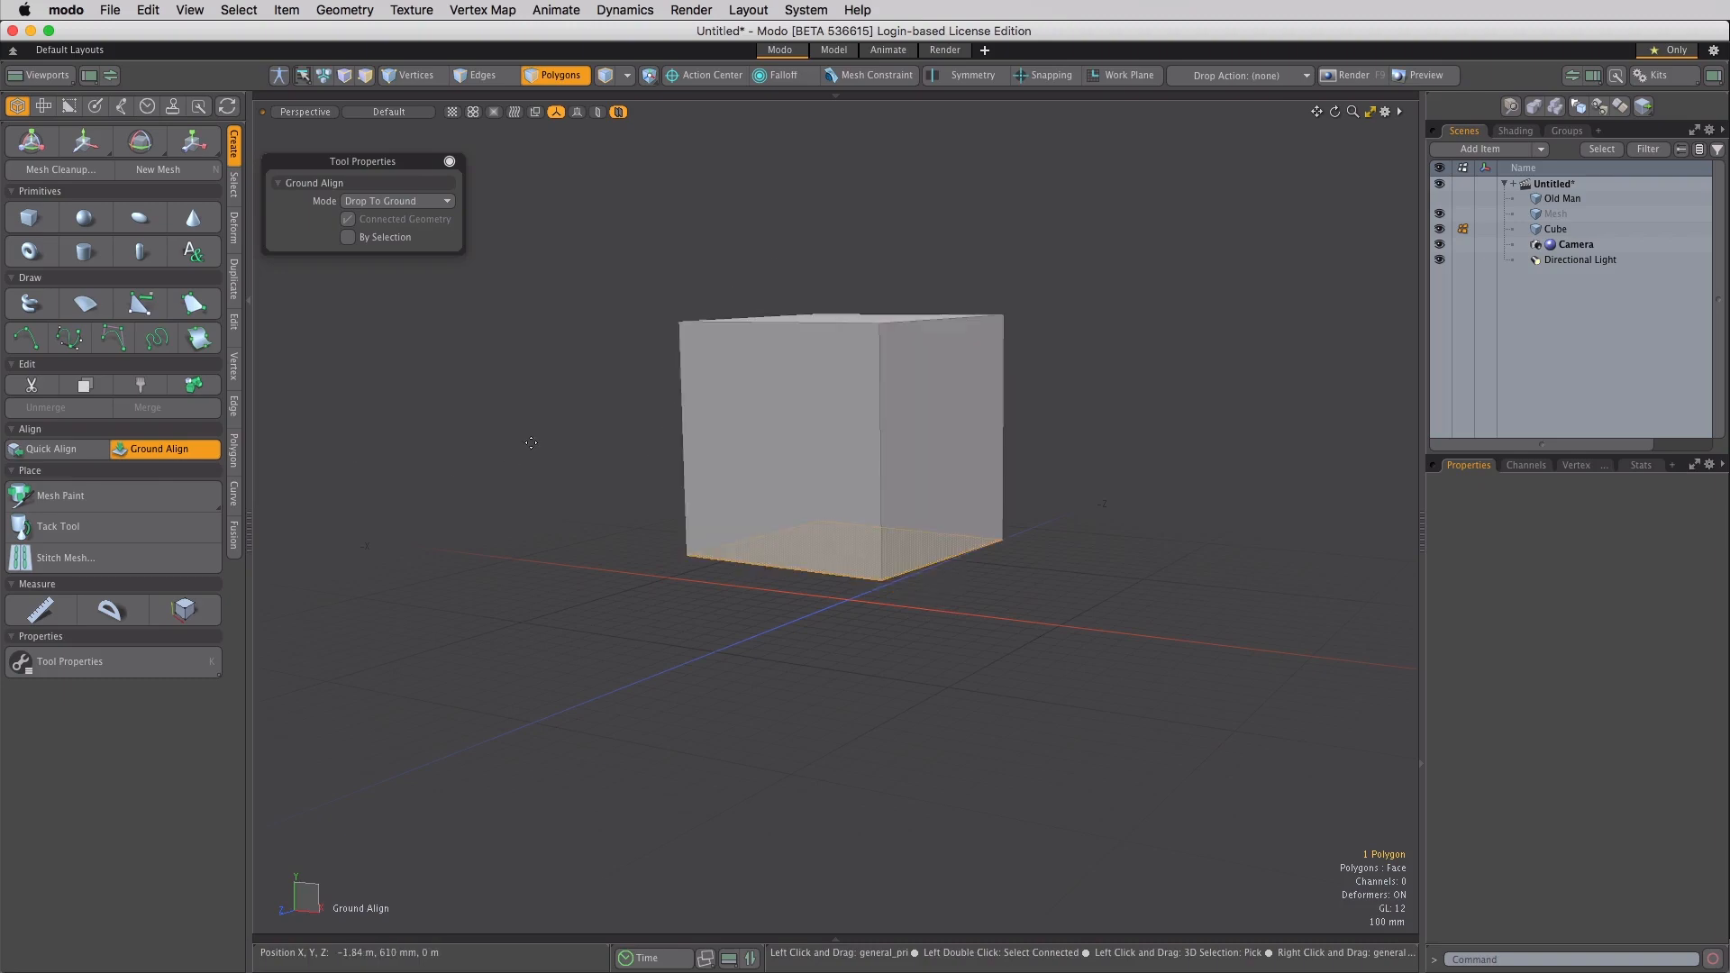
click(532, 443)
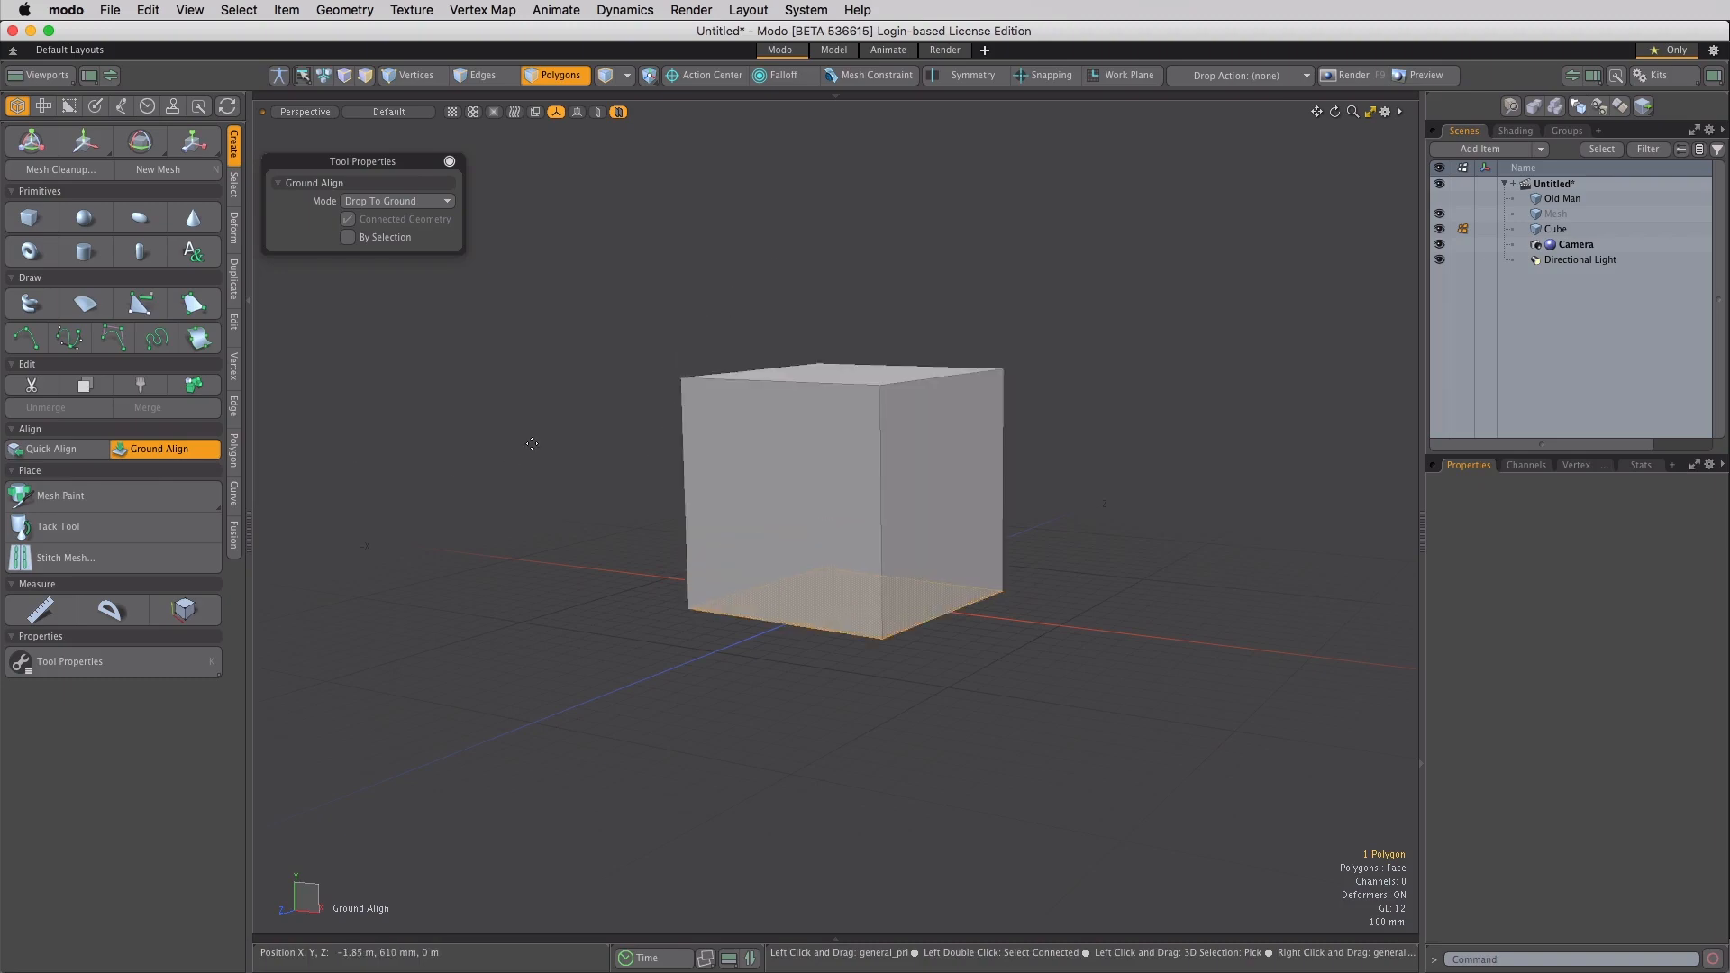
key(space)
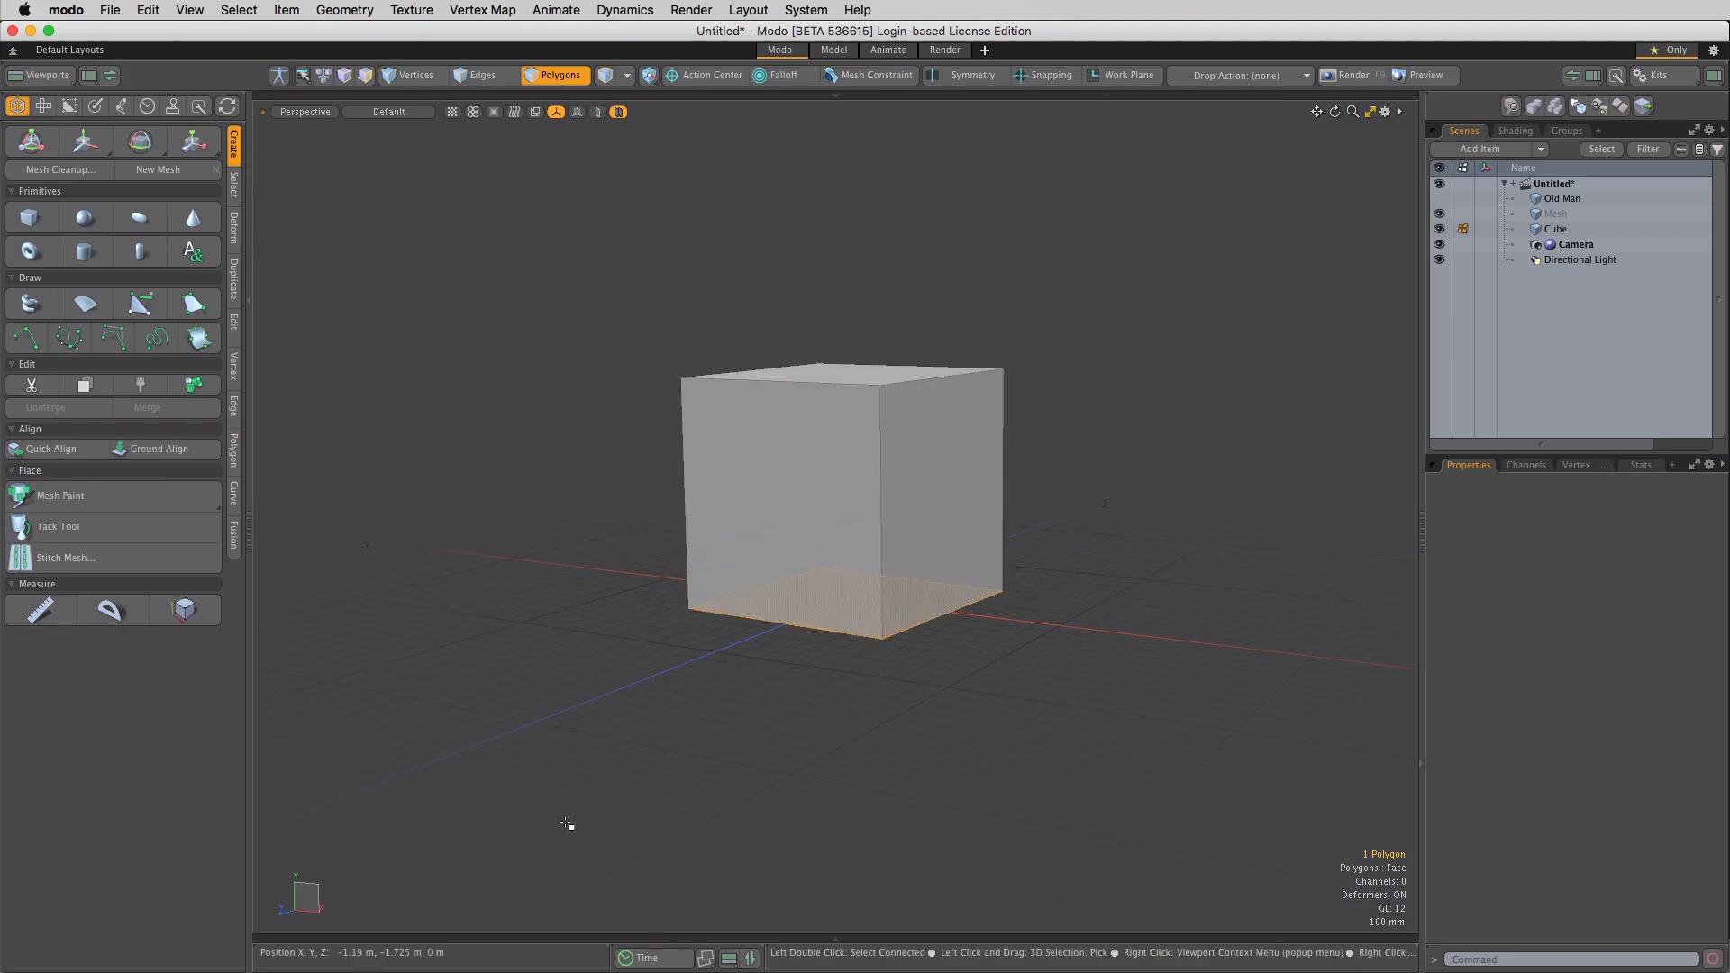
Examine the Quick Align and Ground Align tools in the Deform toolset
click(232, 242)
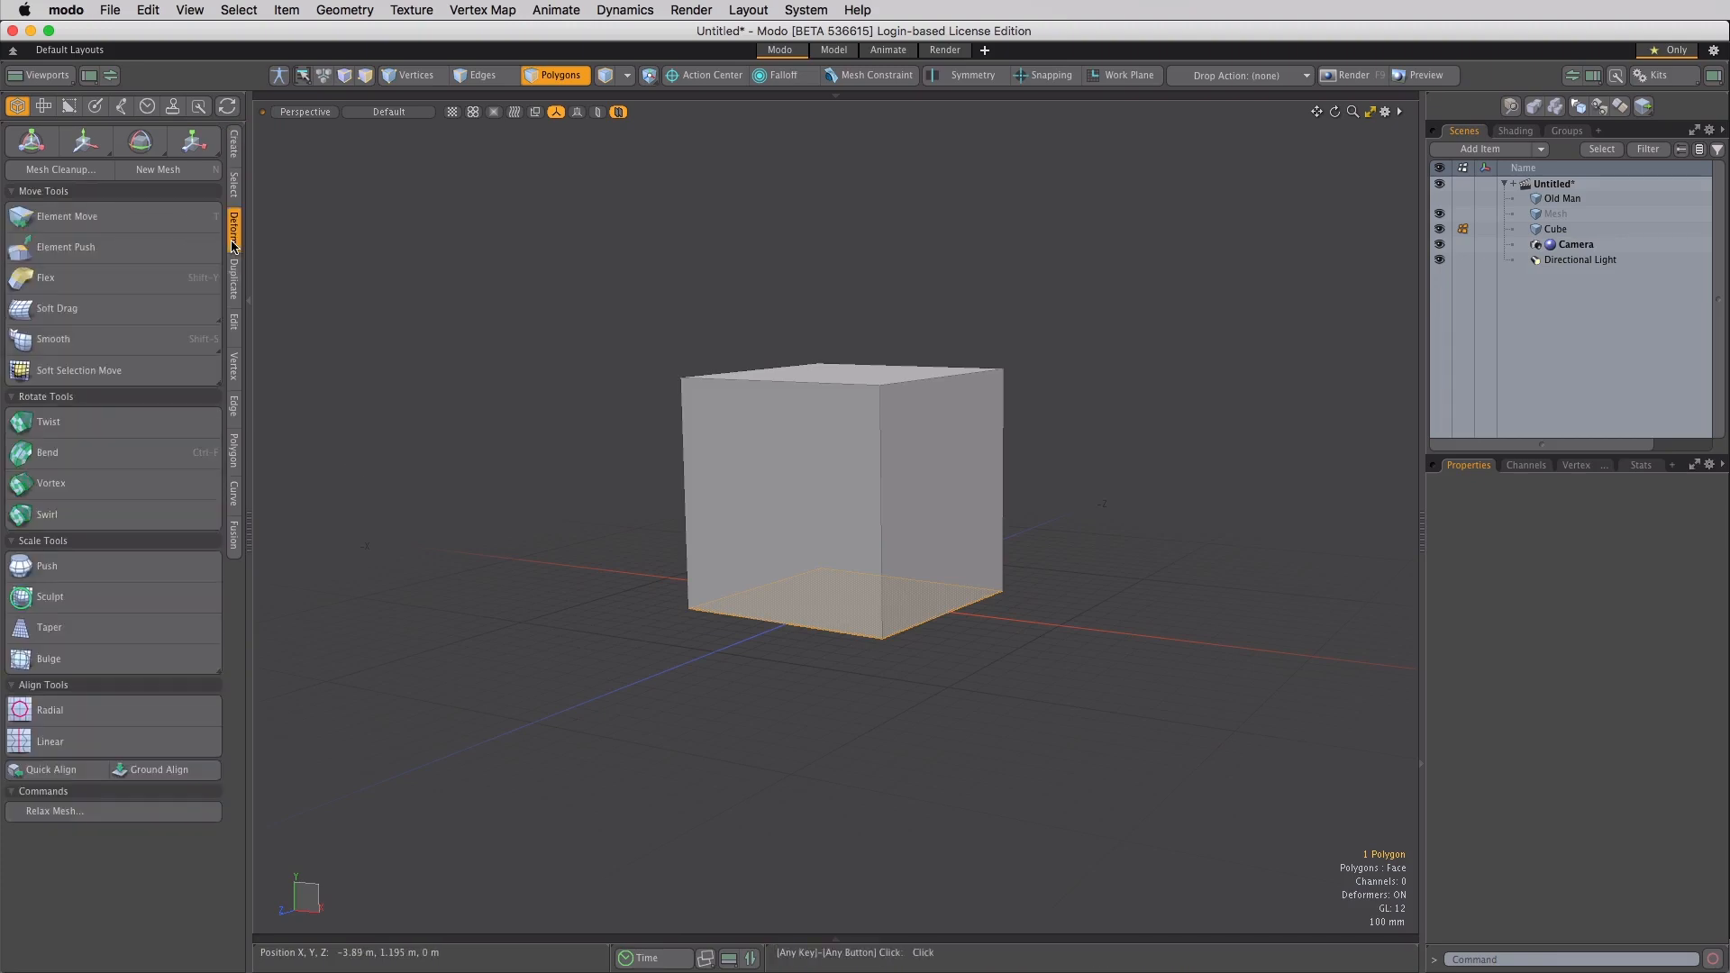
click(54, 772)
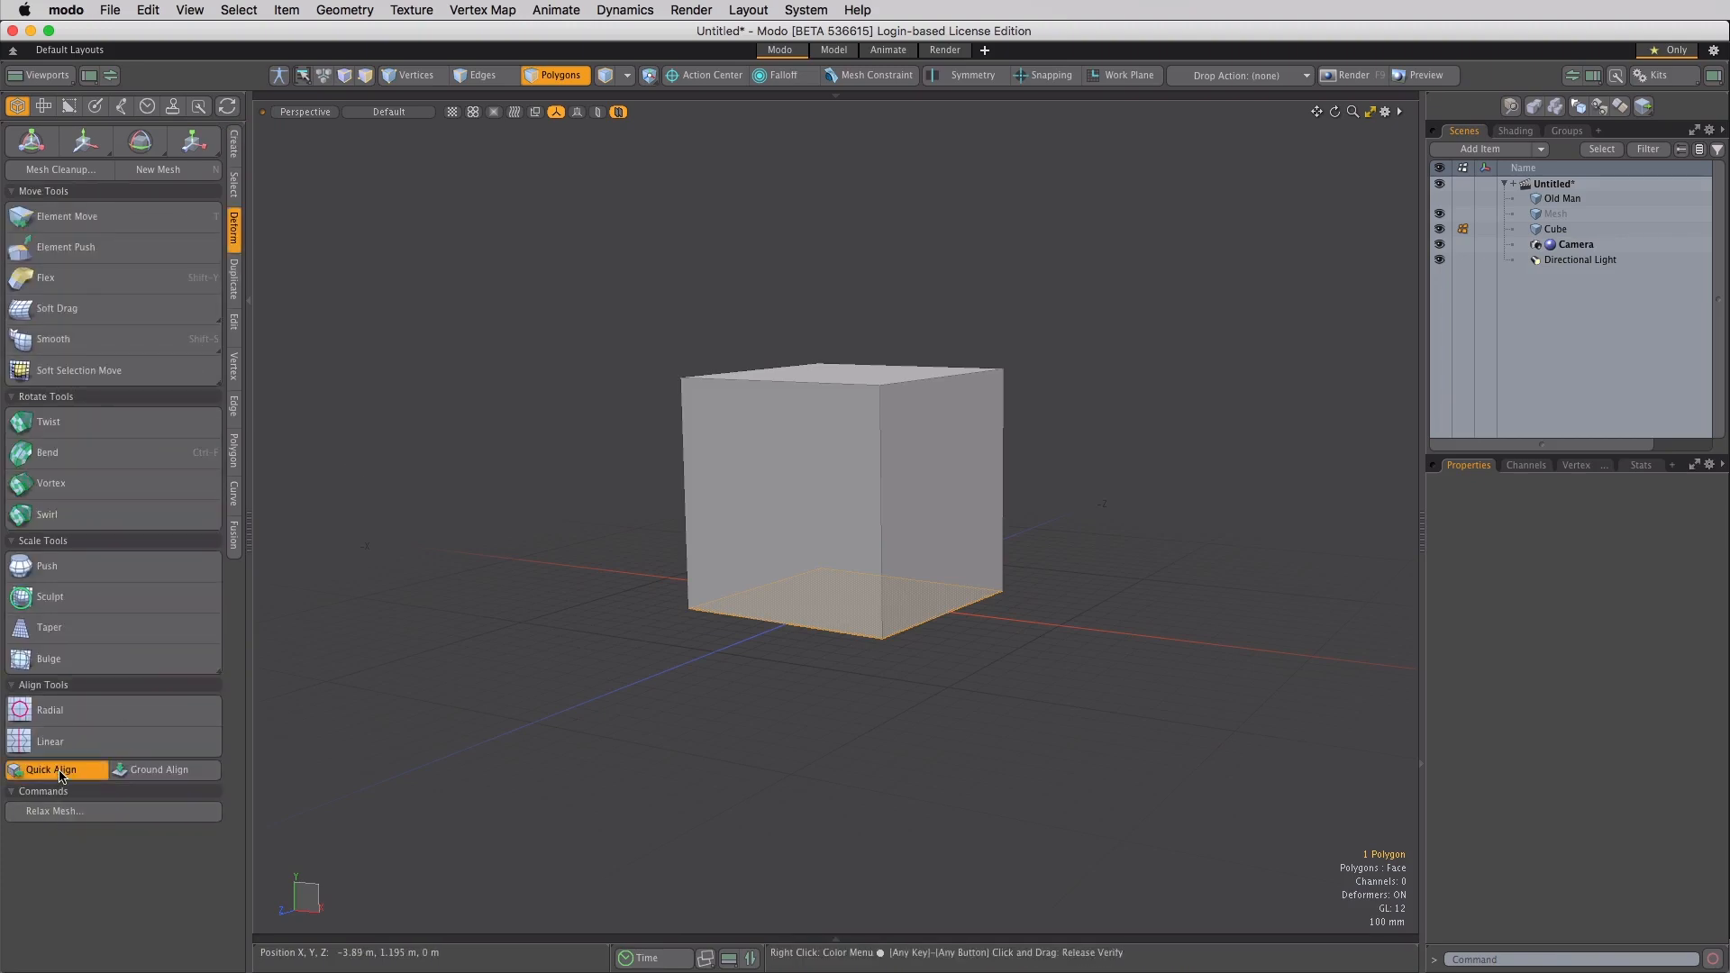
click(141, 771)
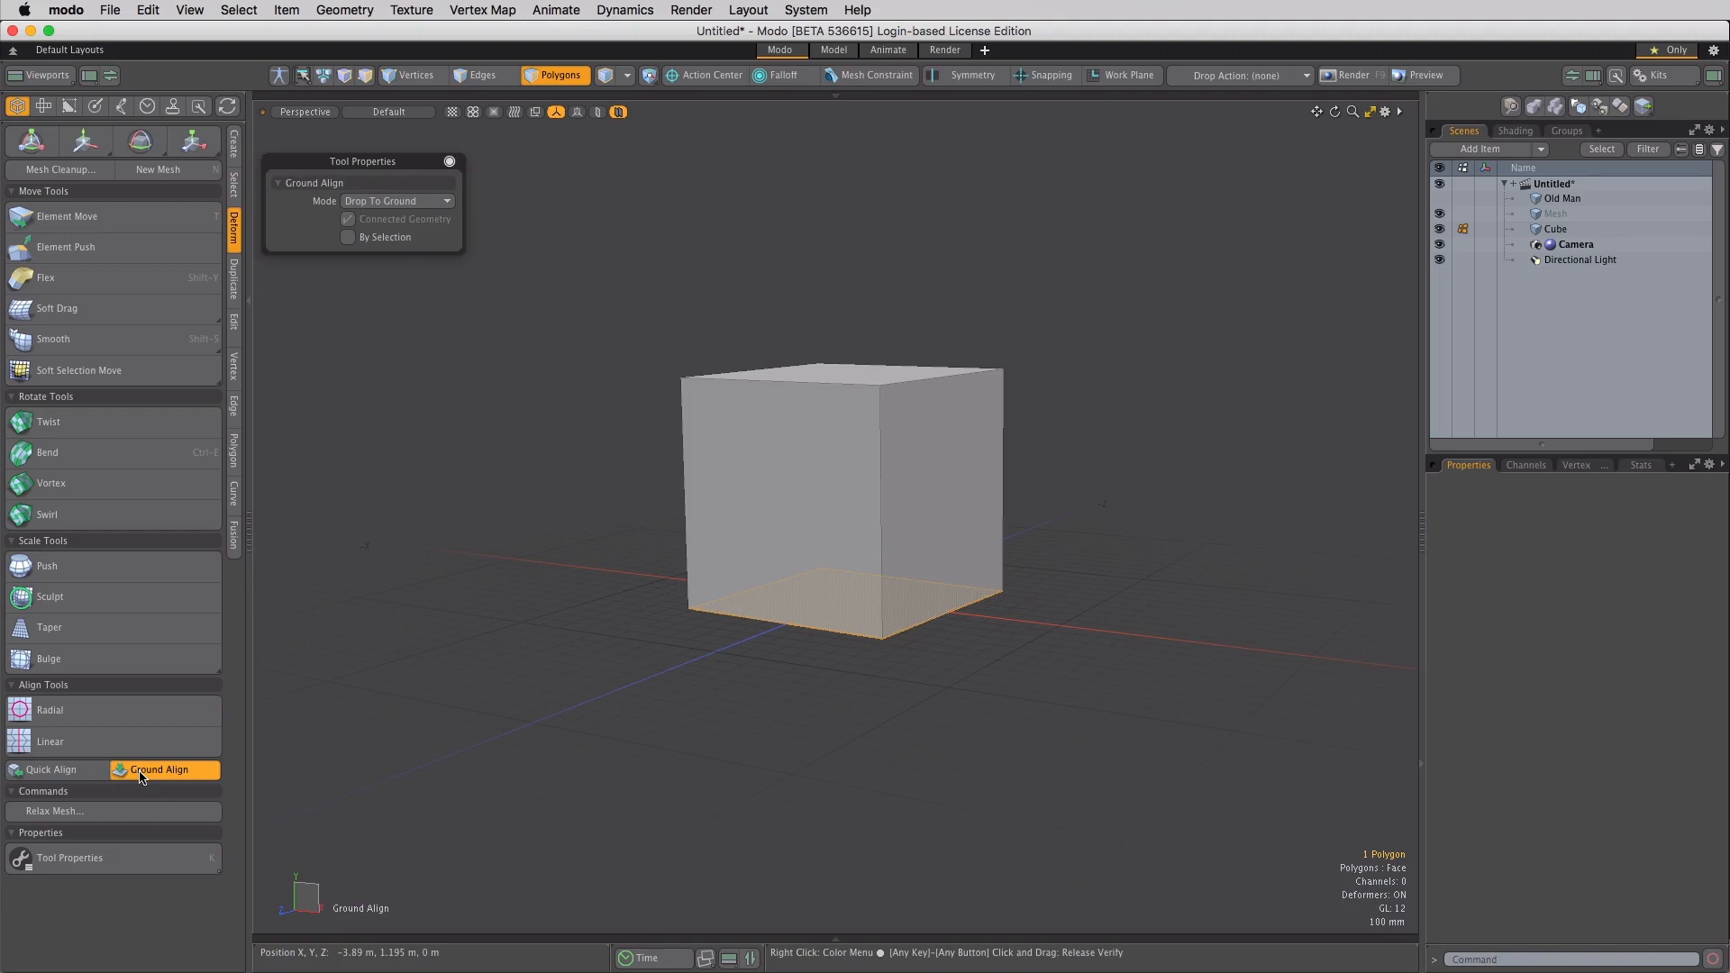
key(space)
Select the shortest path of vertices between two opposite corners of the cube's top face
key(space)
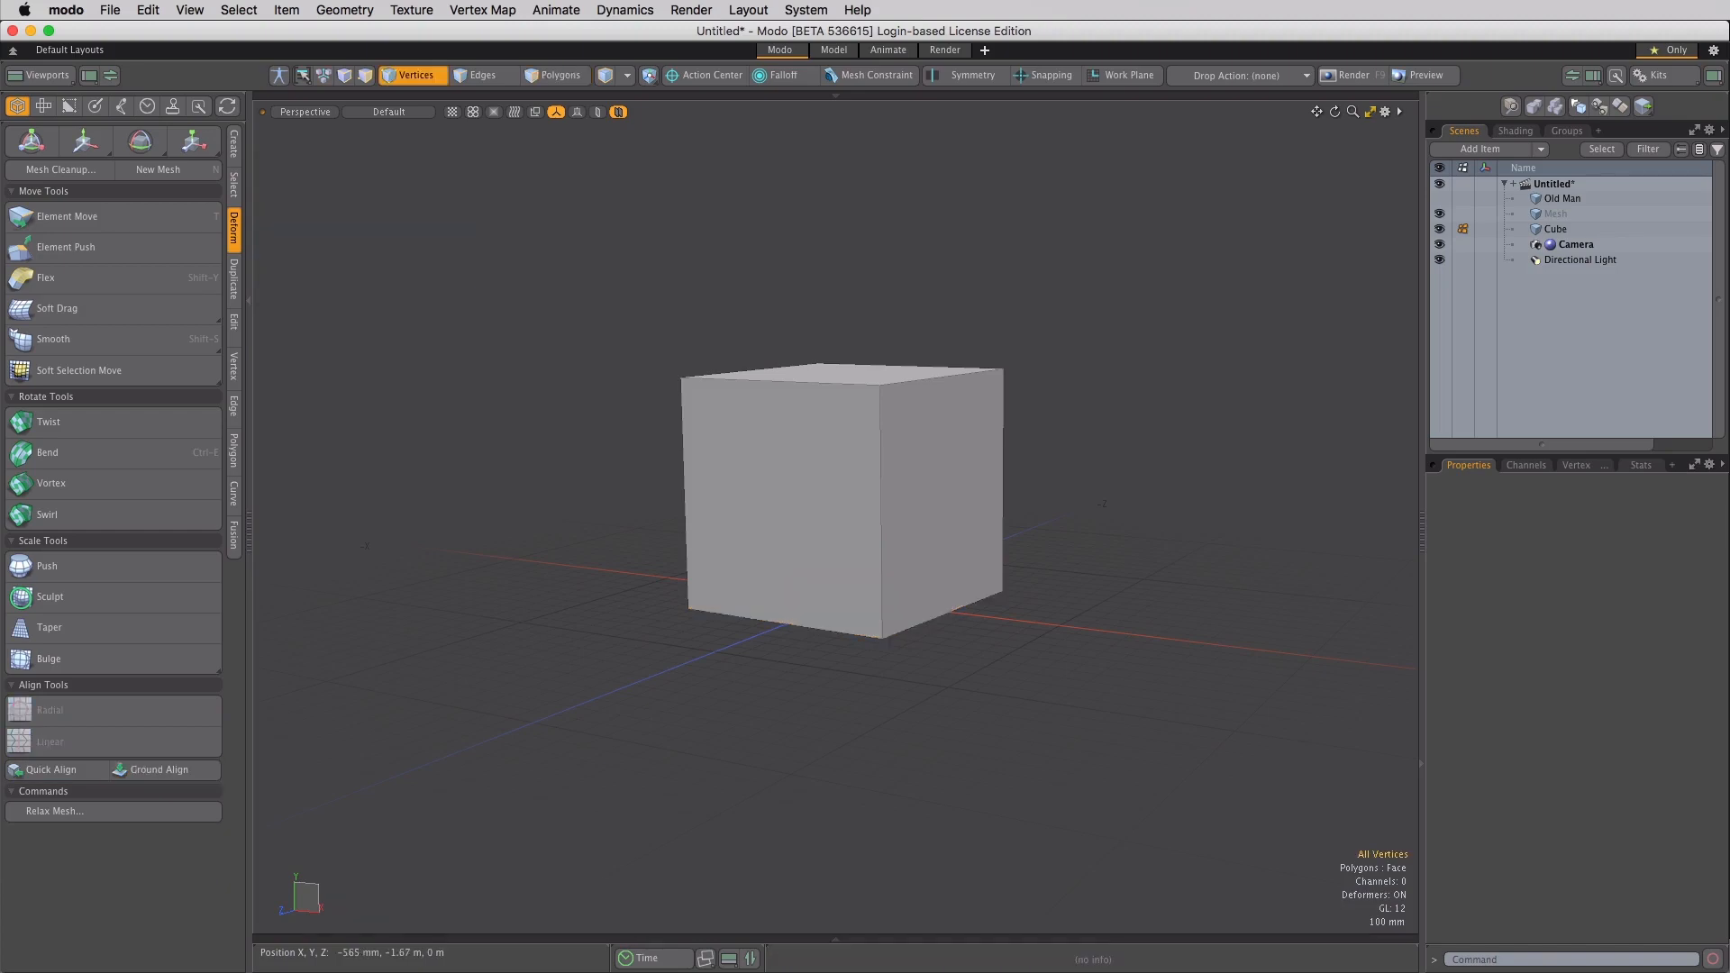
click(234, 191)
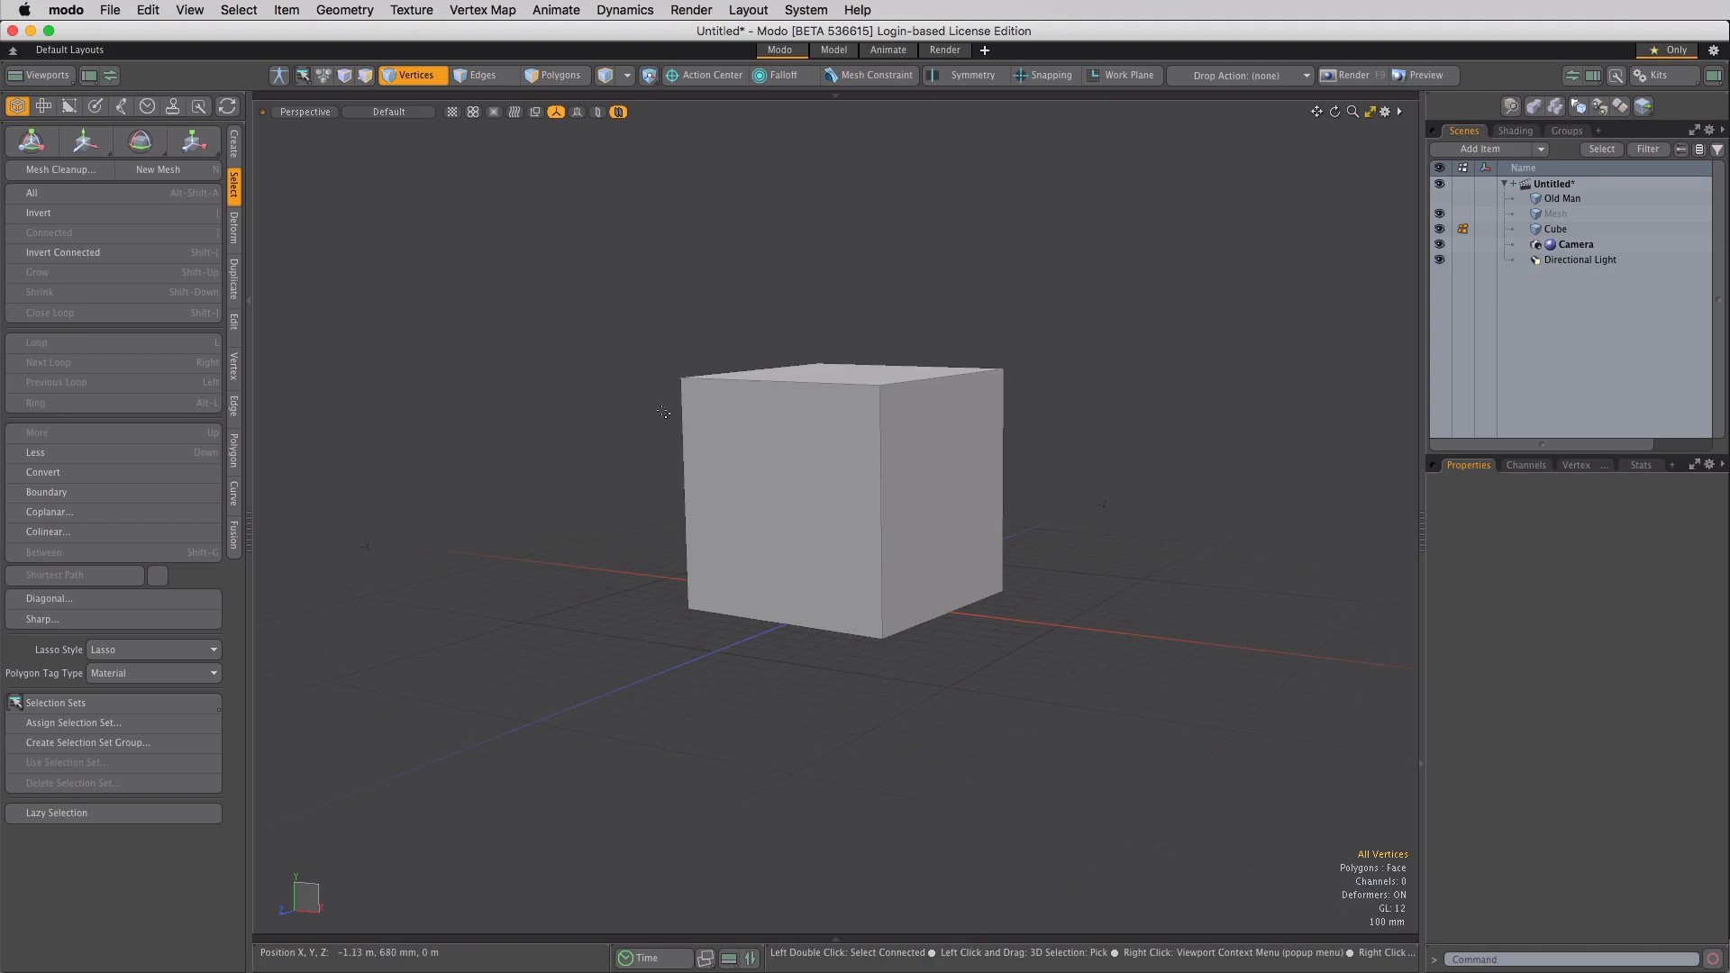
click(681, 377)
shift+click(1037, 386)
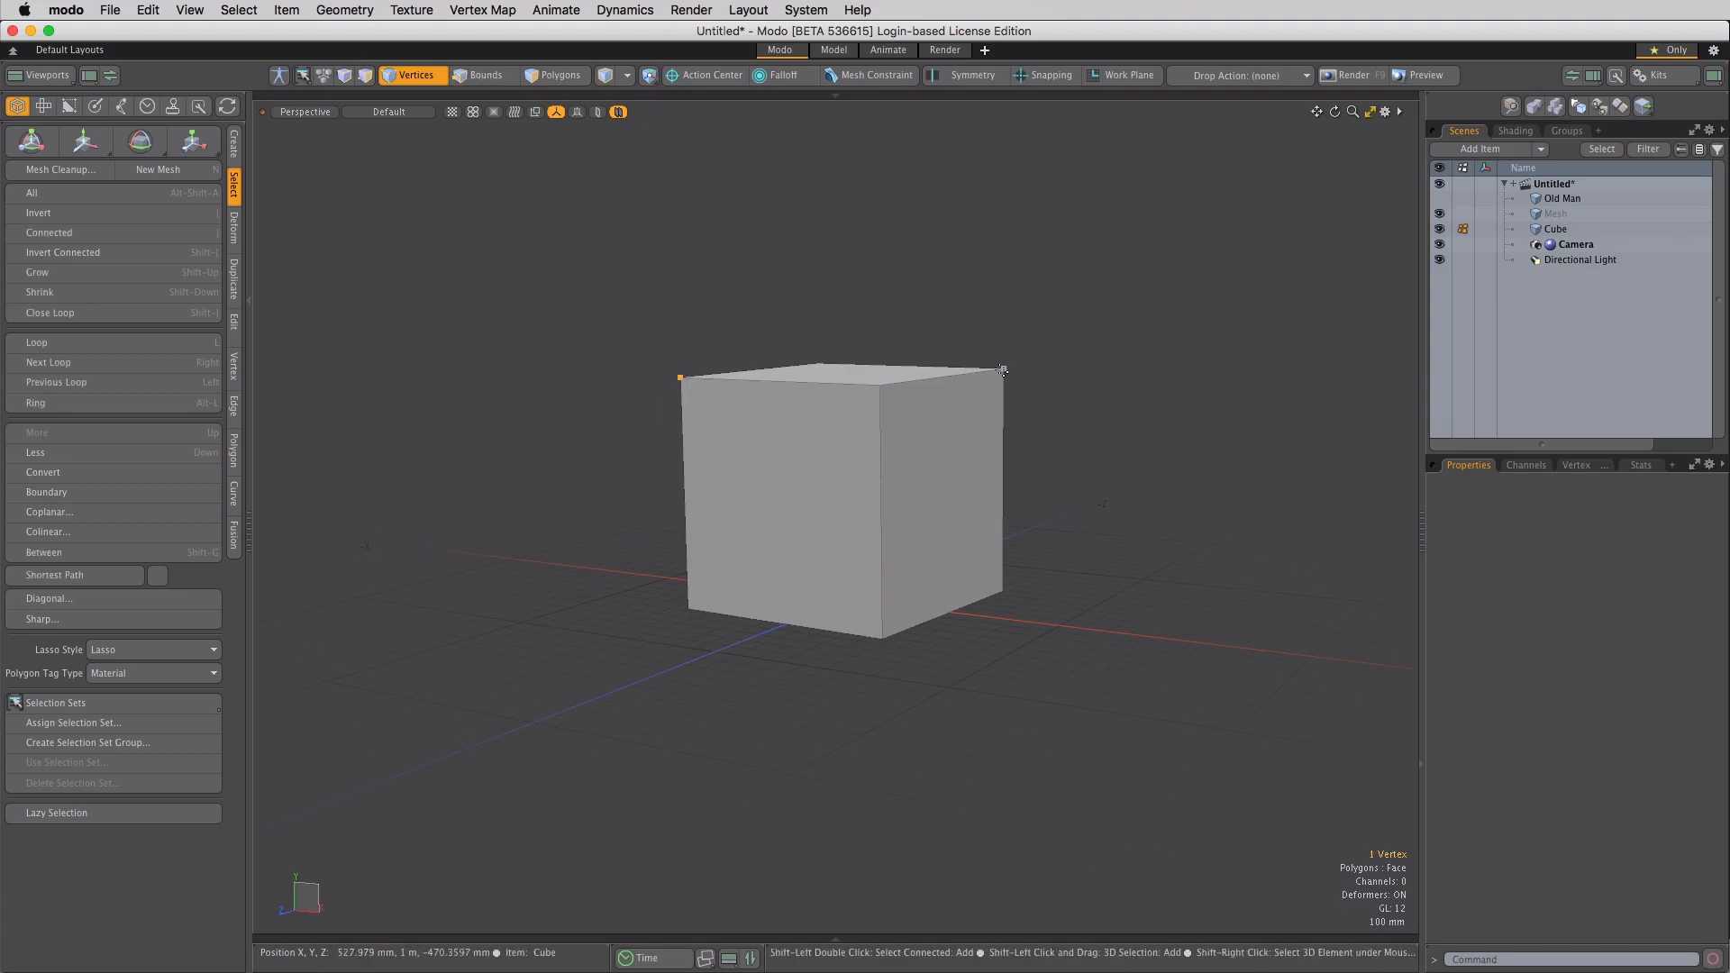
click(97, 581)
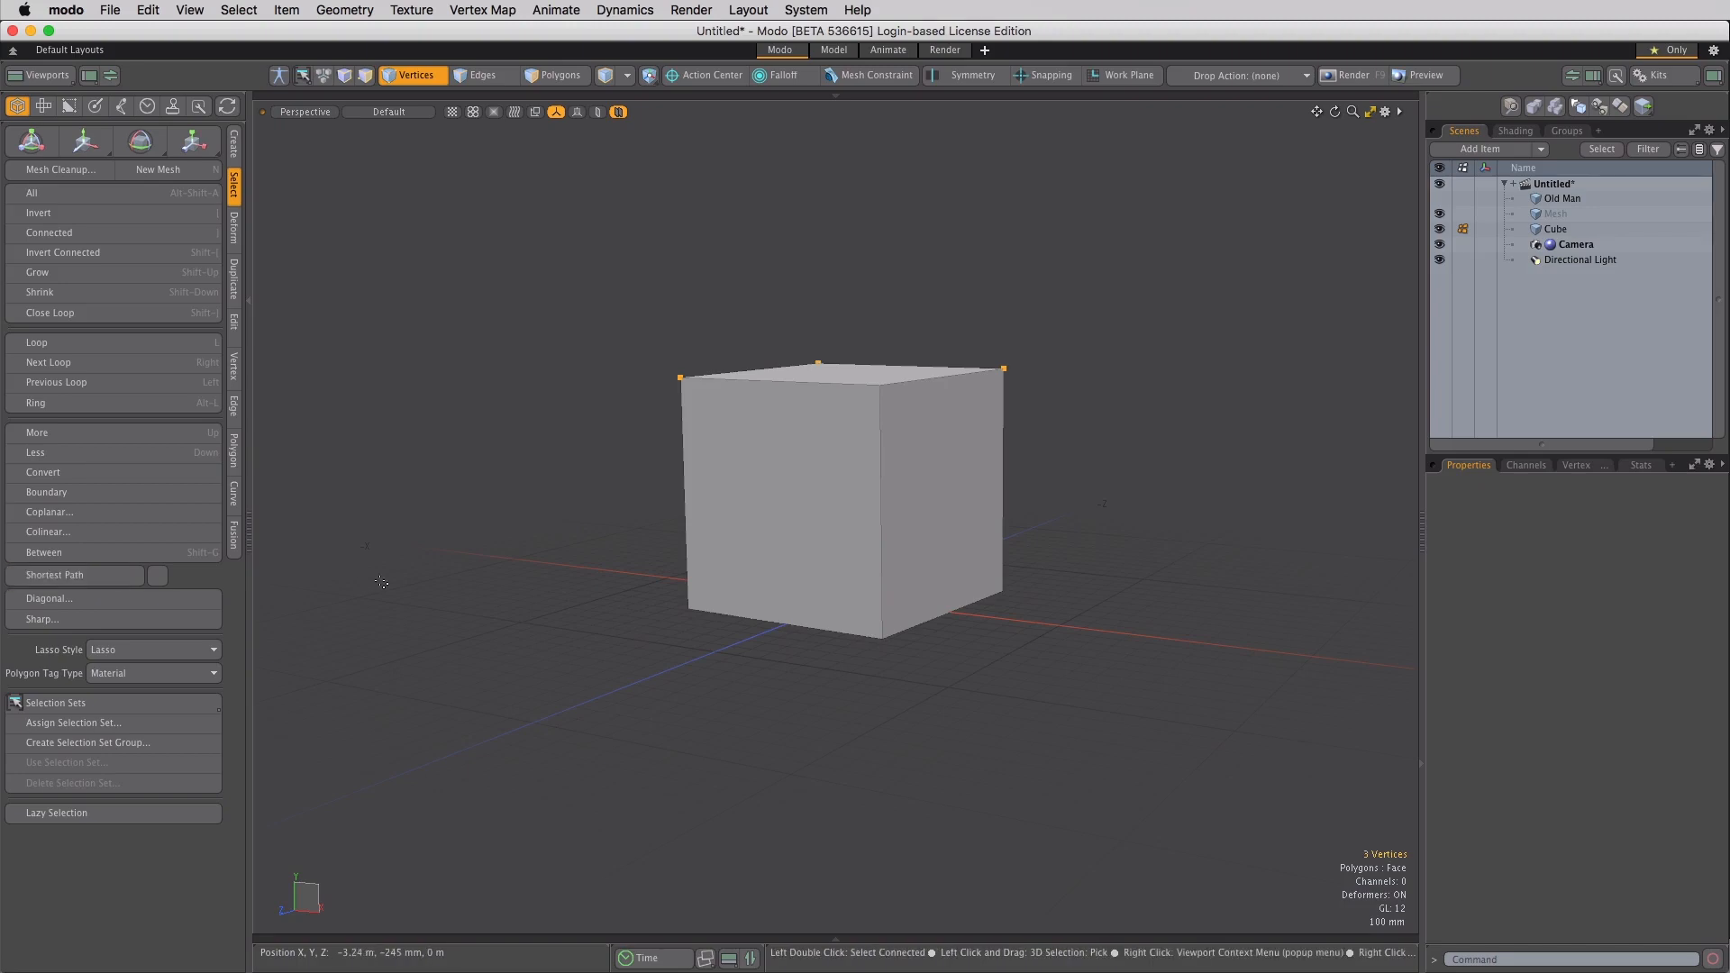
Enable automatic Shortest Path selection and select the vertices between the cube's top front corner and the diagonally opposite bottom corner
click(388, 581)
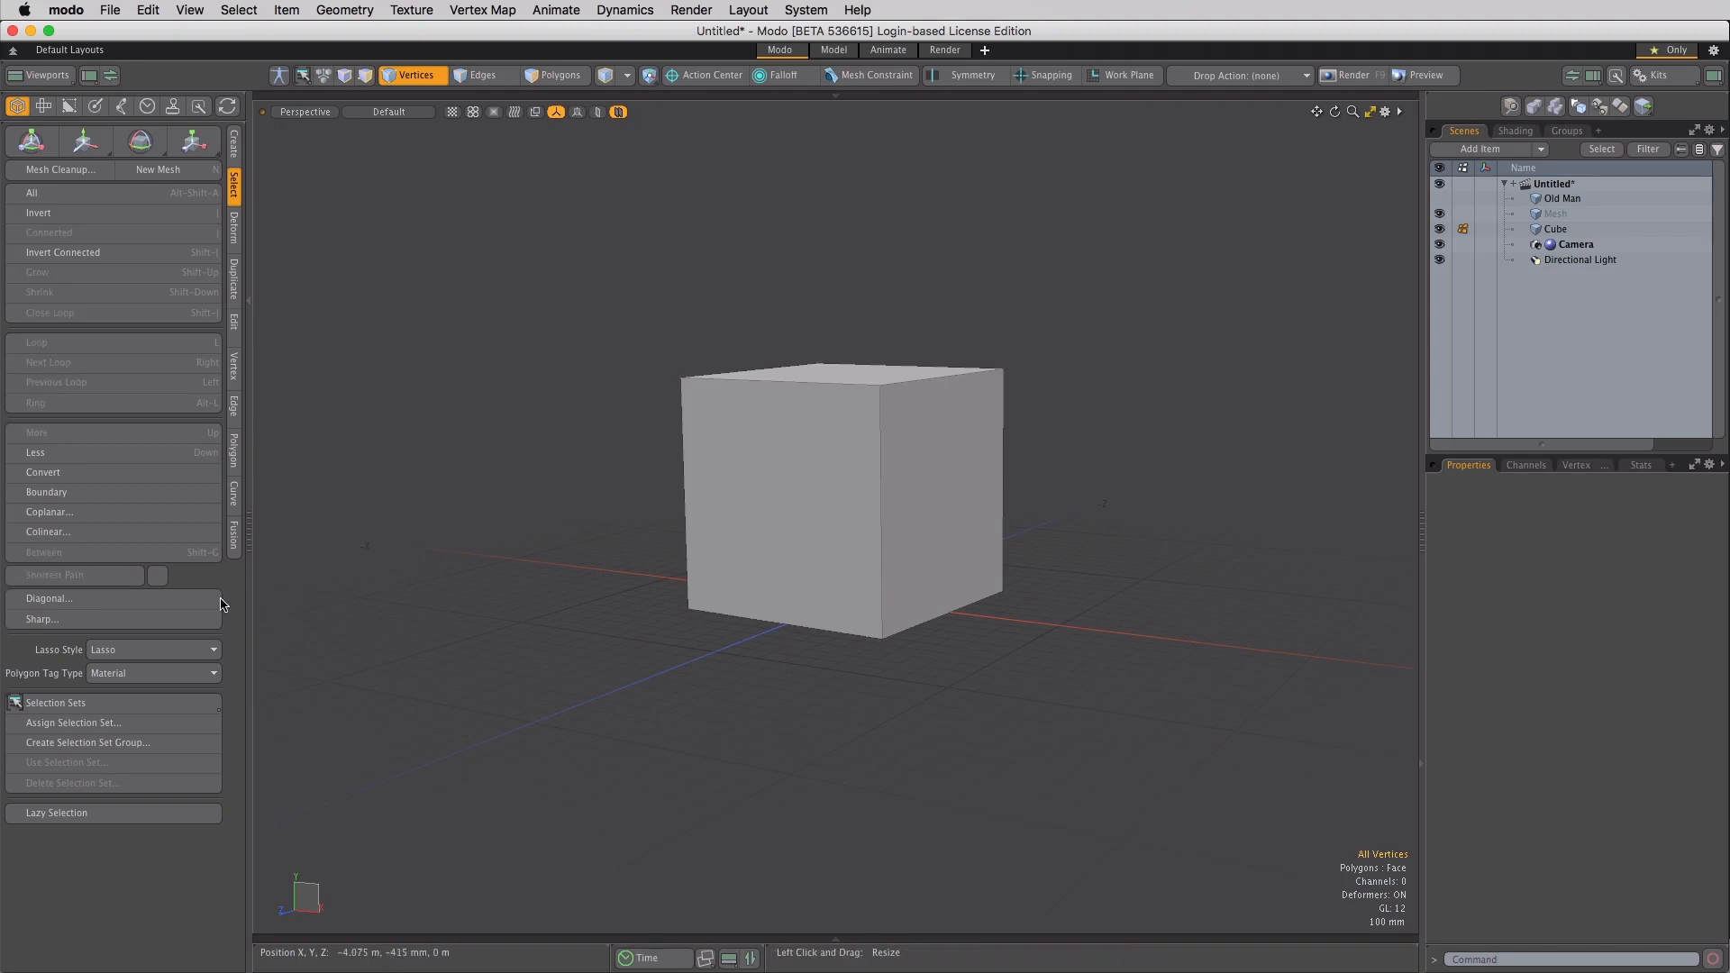
click(157, 582)
click(682, 379)
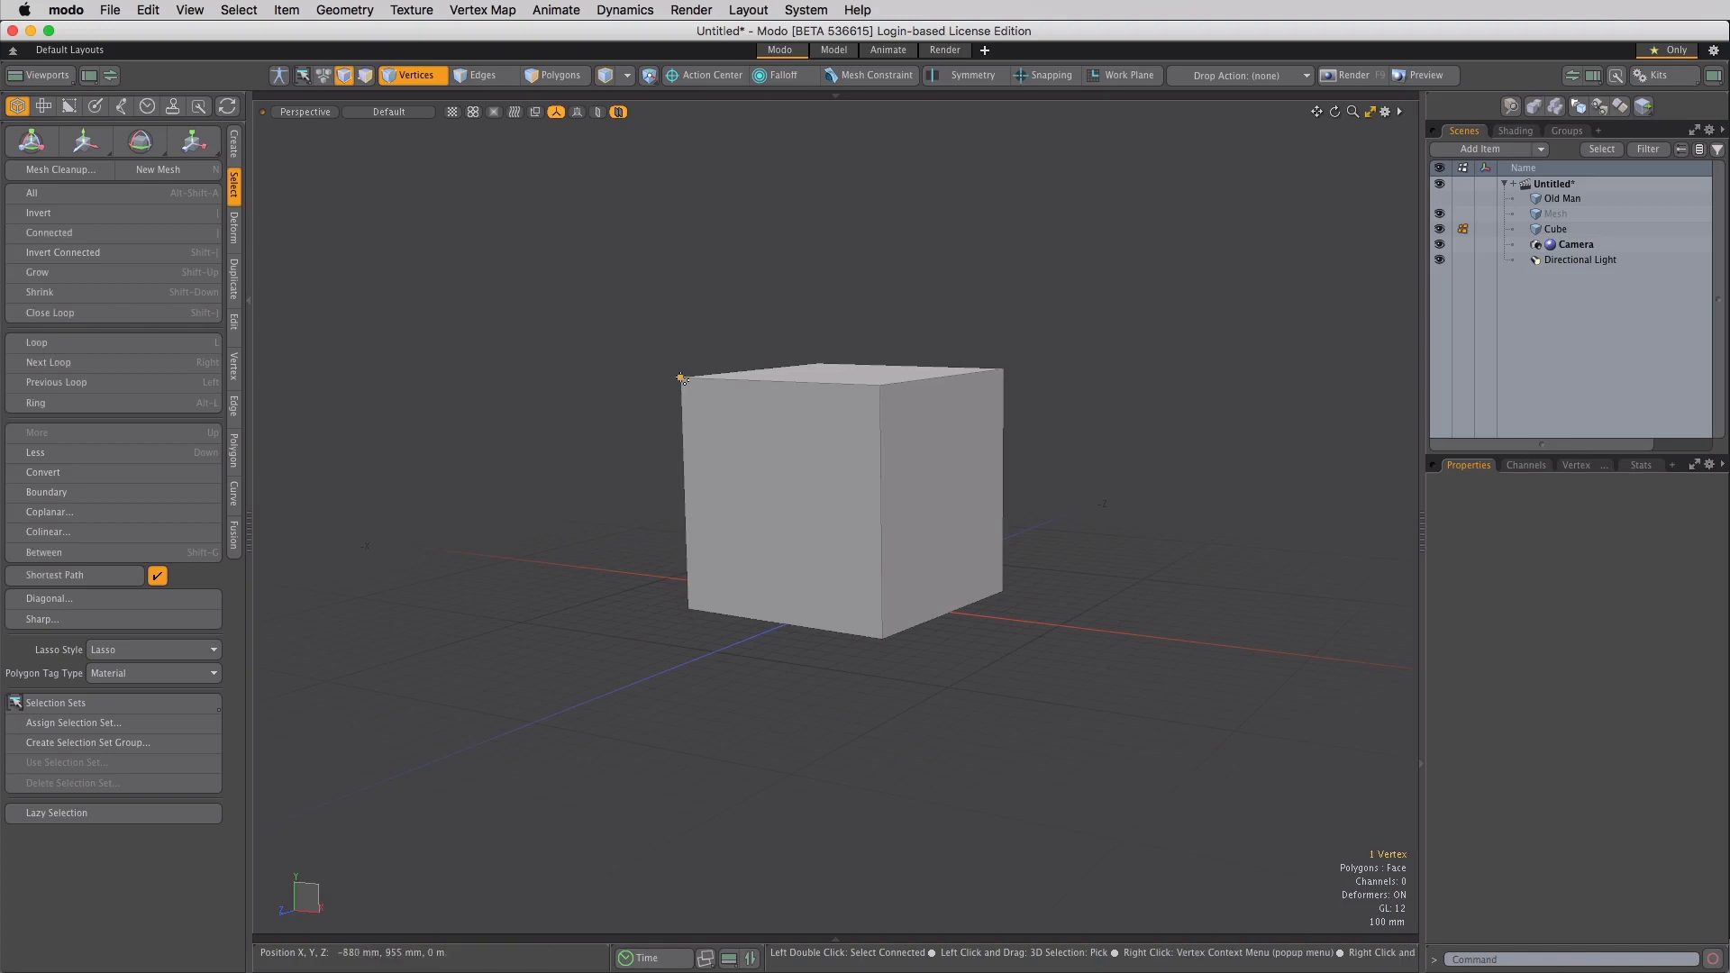
shift+click(998, 588)
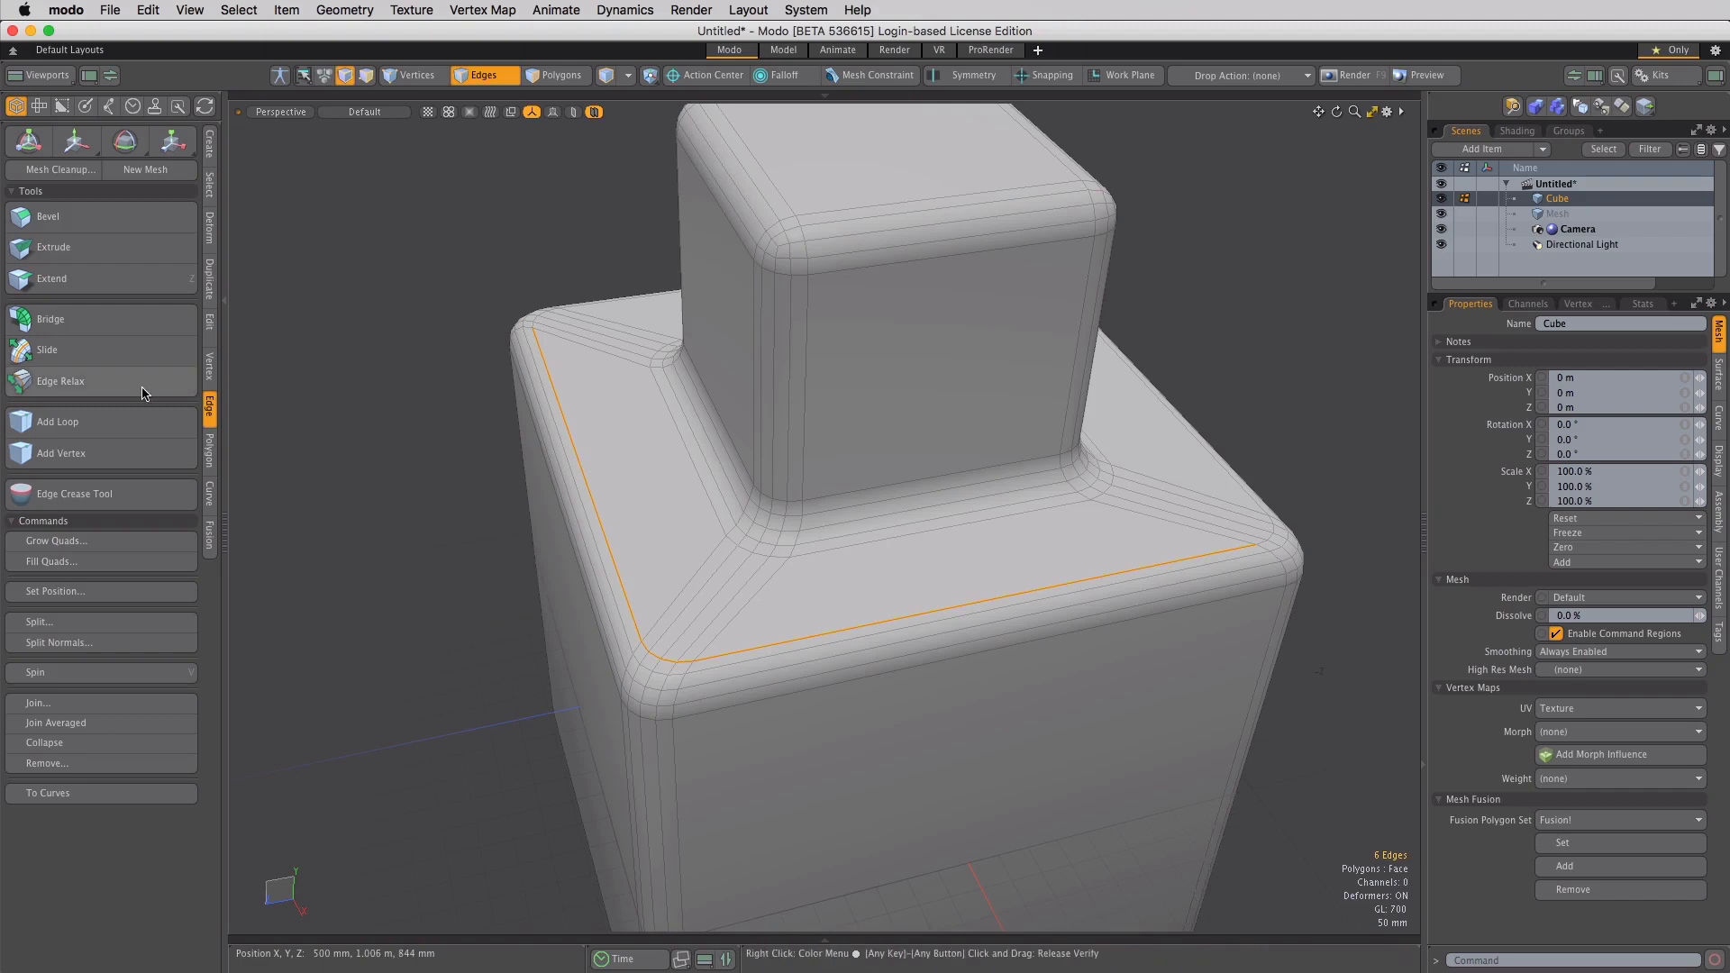
Apply Edge Relax to the selected edges around the ledge of the stepped, rounded block
click(48, 385)
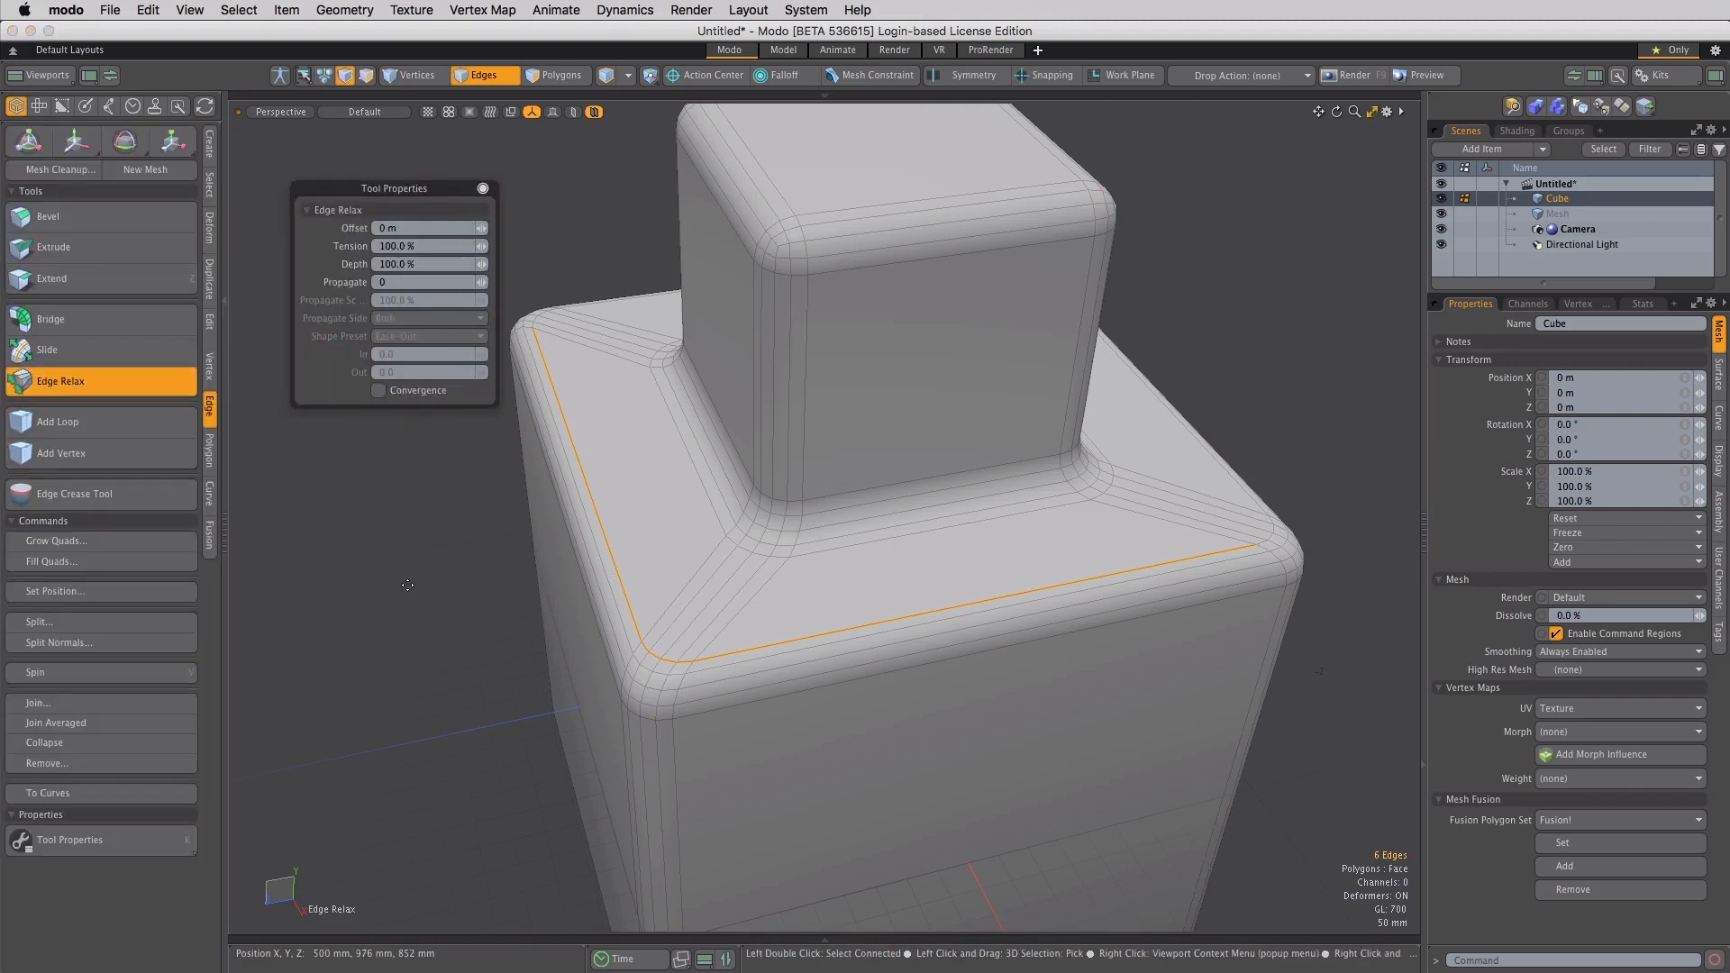
drag(407, 585, 410, 585)
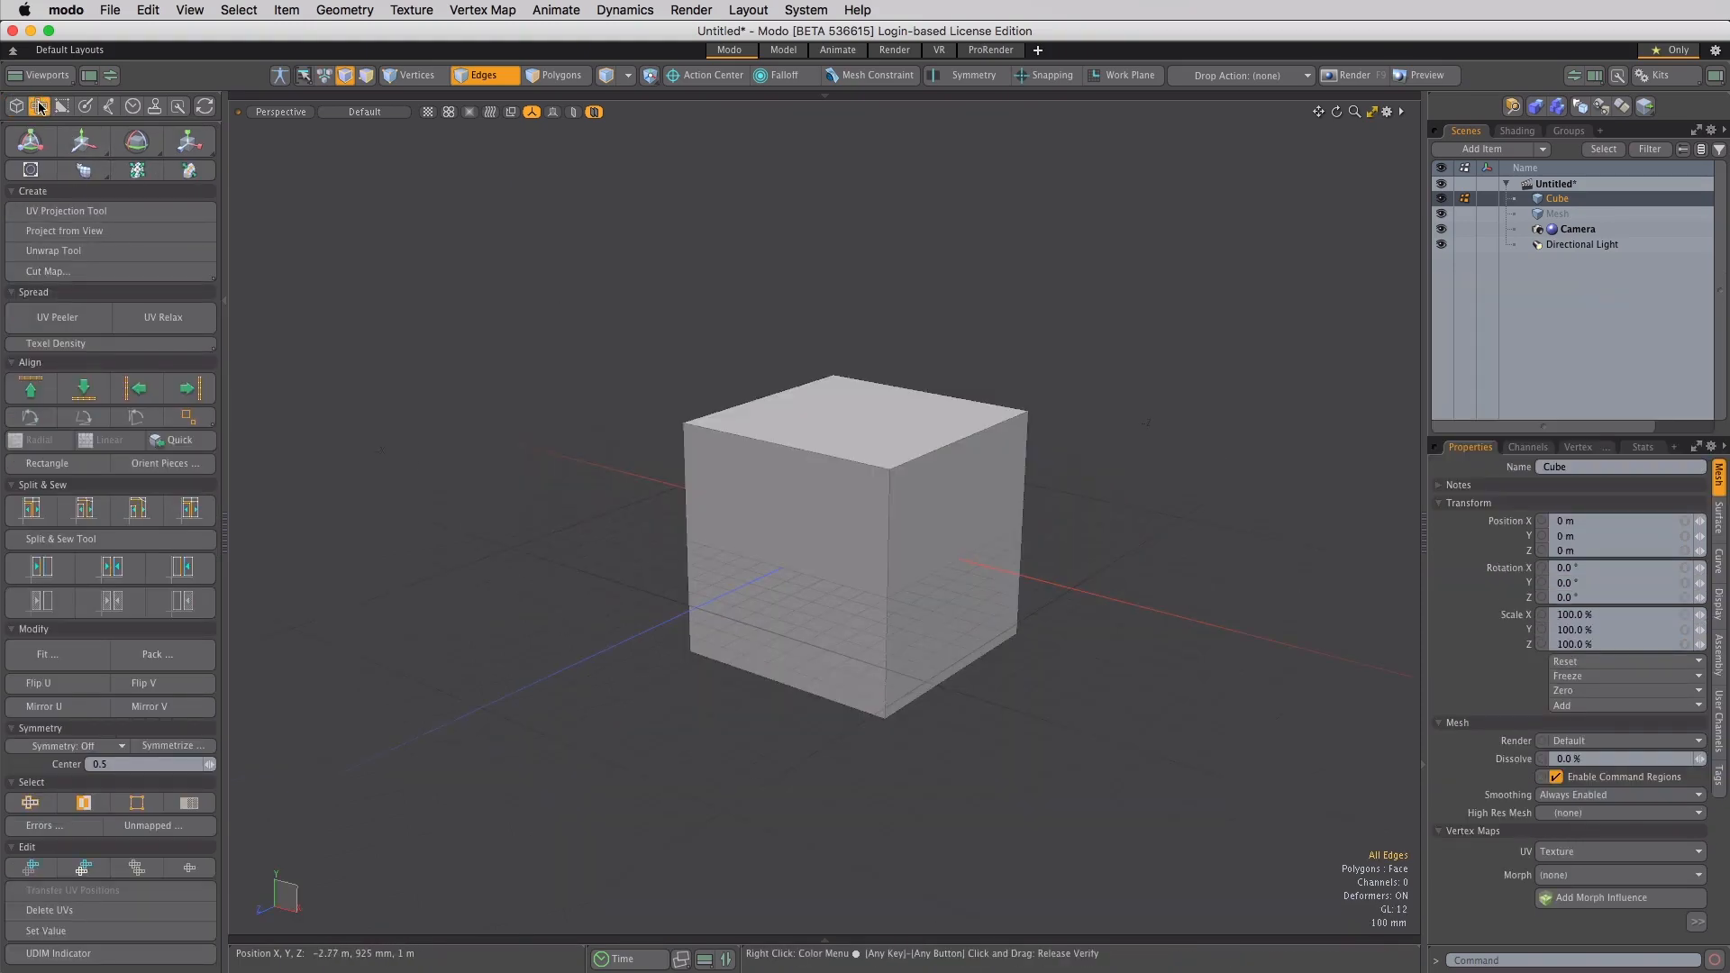
Open the Cut Map options as a floating palette with Shortest Path Selection enabled
click(82, 273)
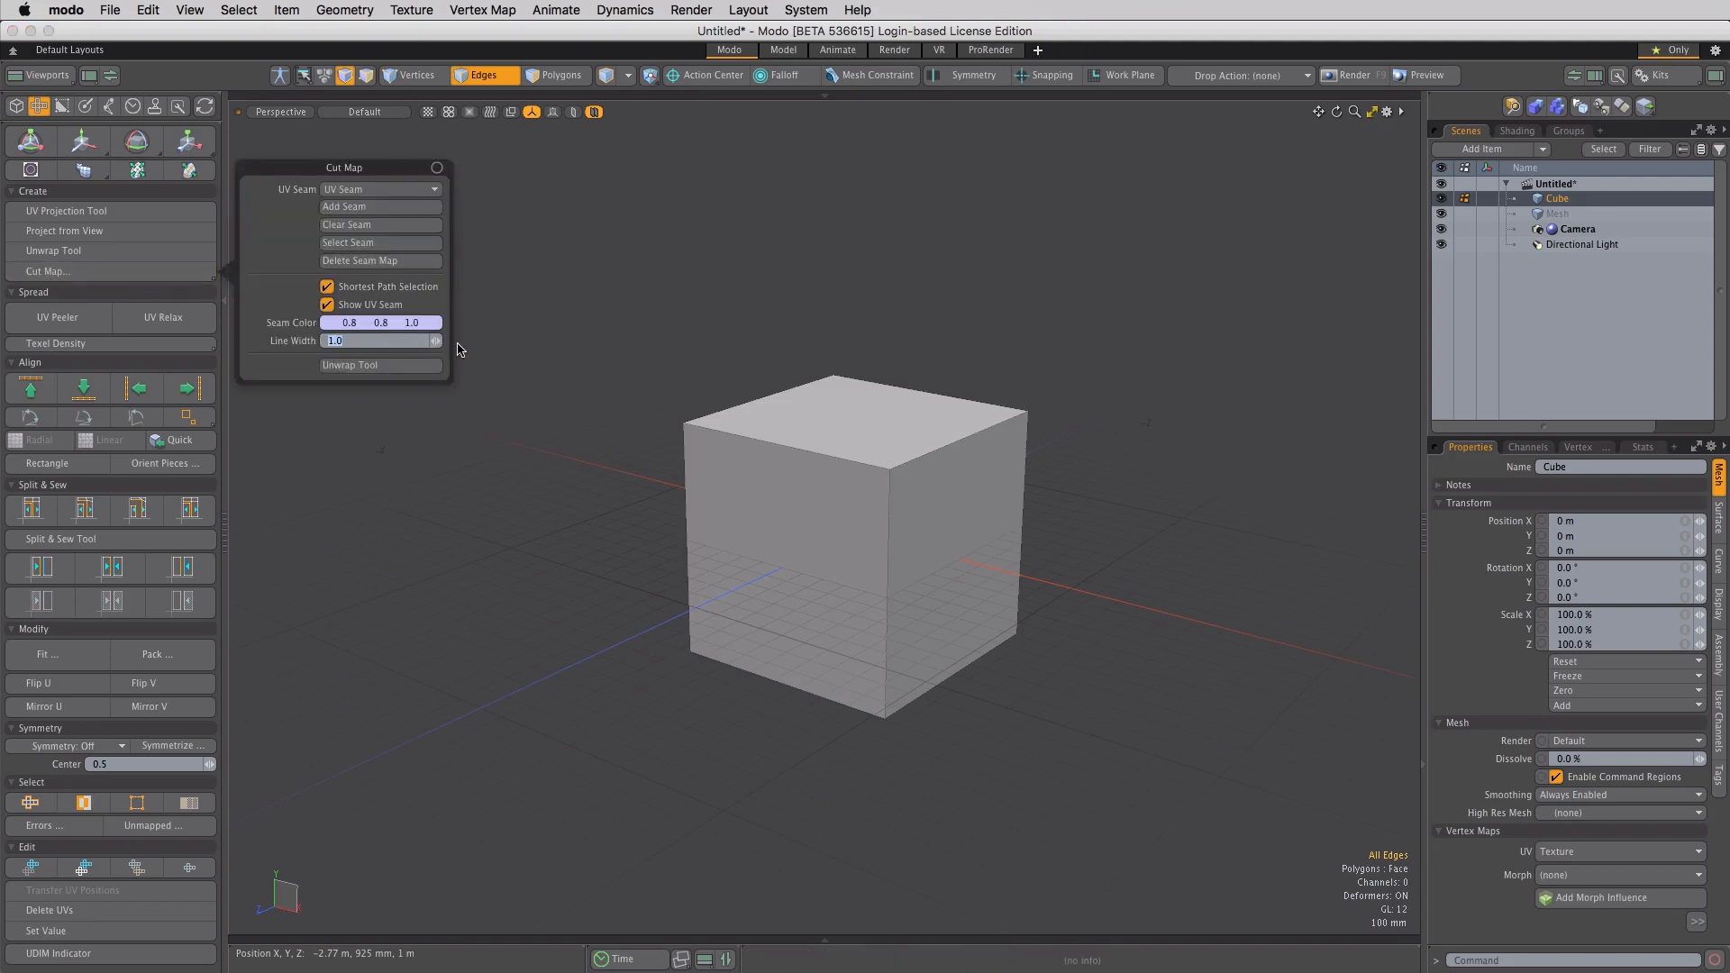
drag(365, 168, 423, 176)
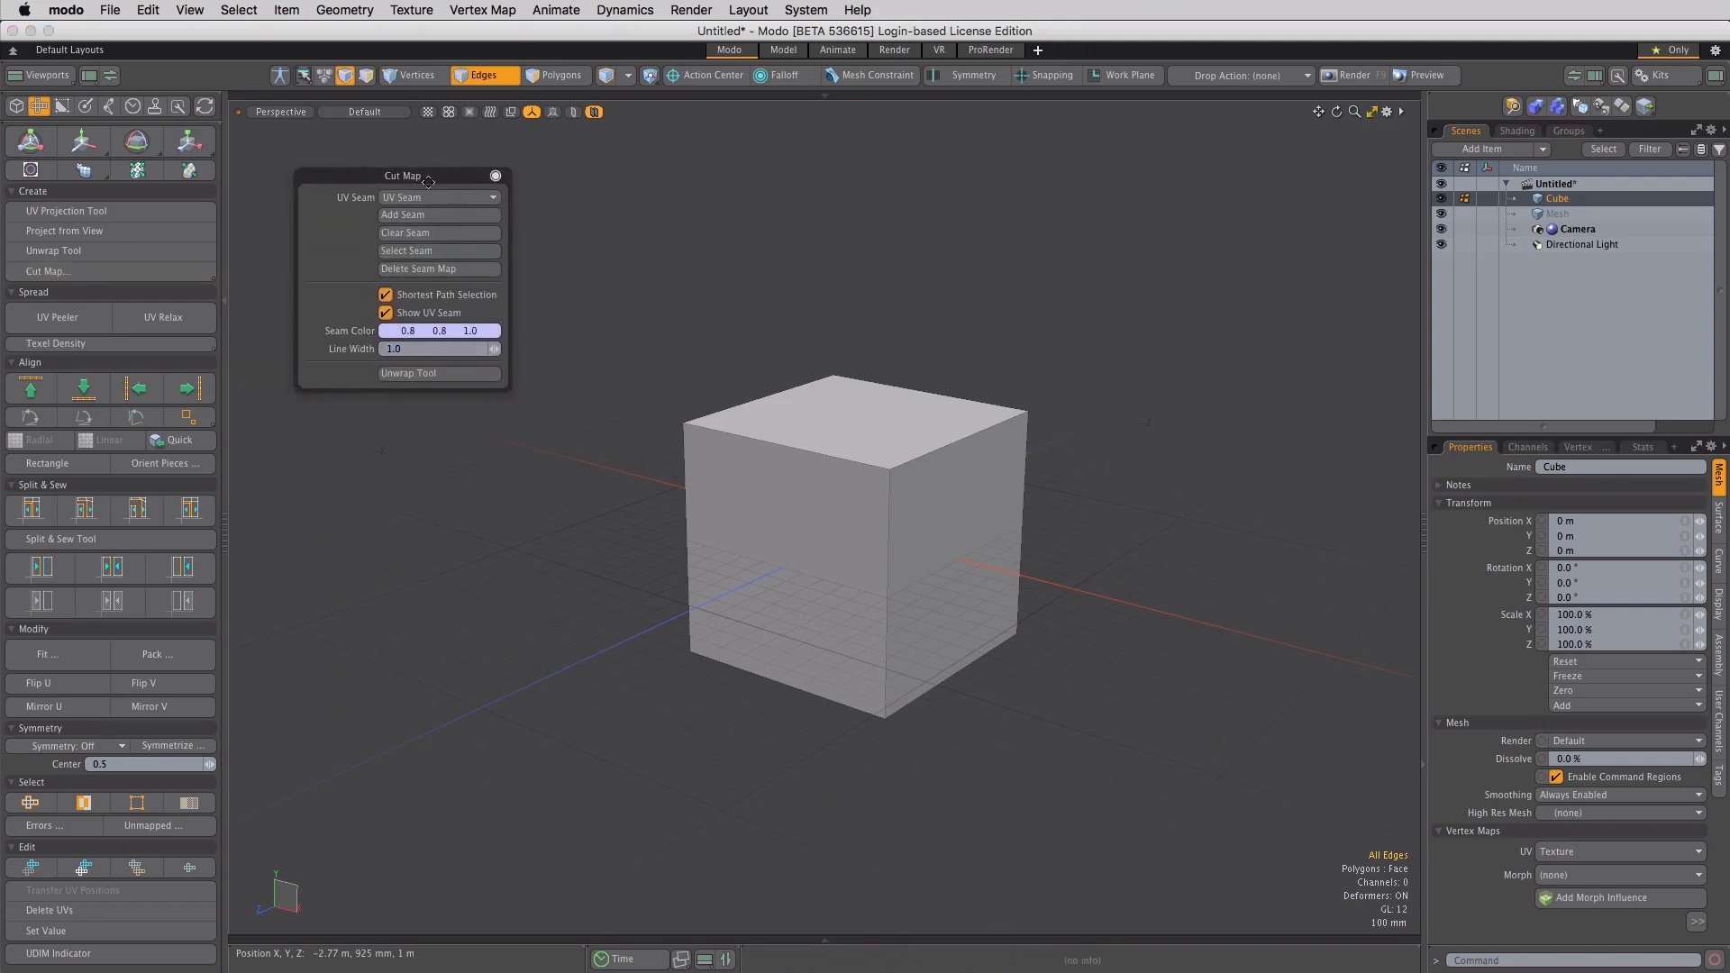
click(385, 296)
click(386, 296)
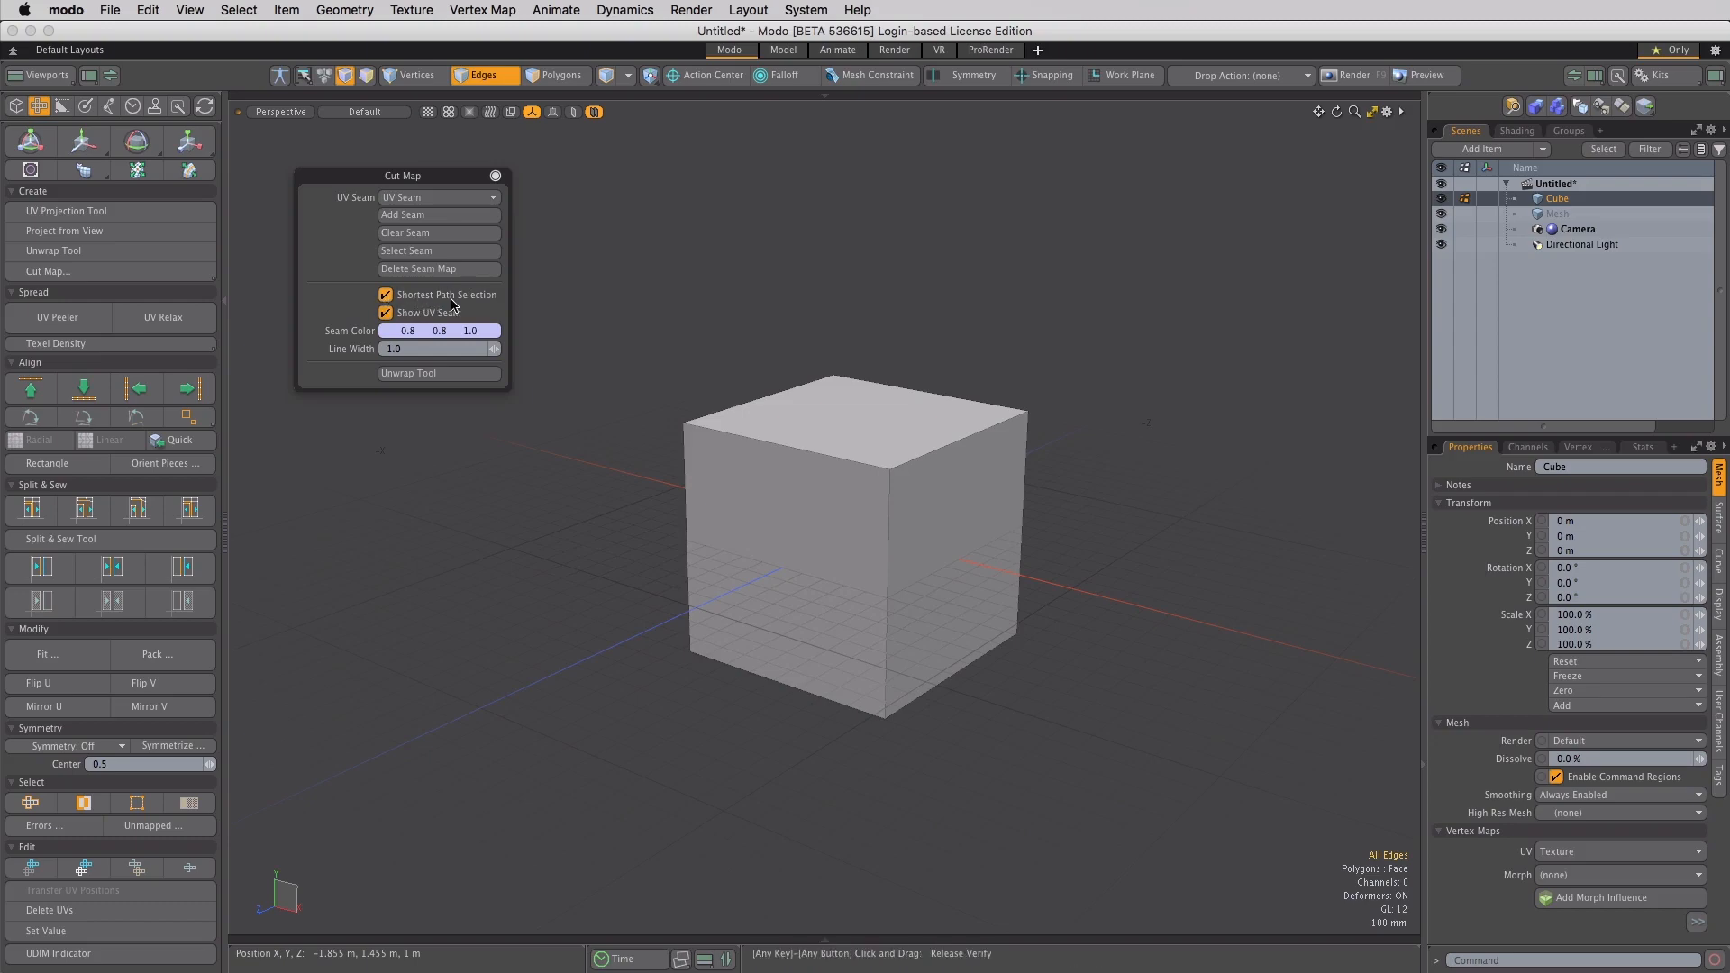
Add a UV seam along the shortest edge path from the cube's rear top edge to its front vertical edge
click(919, 395)
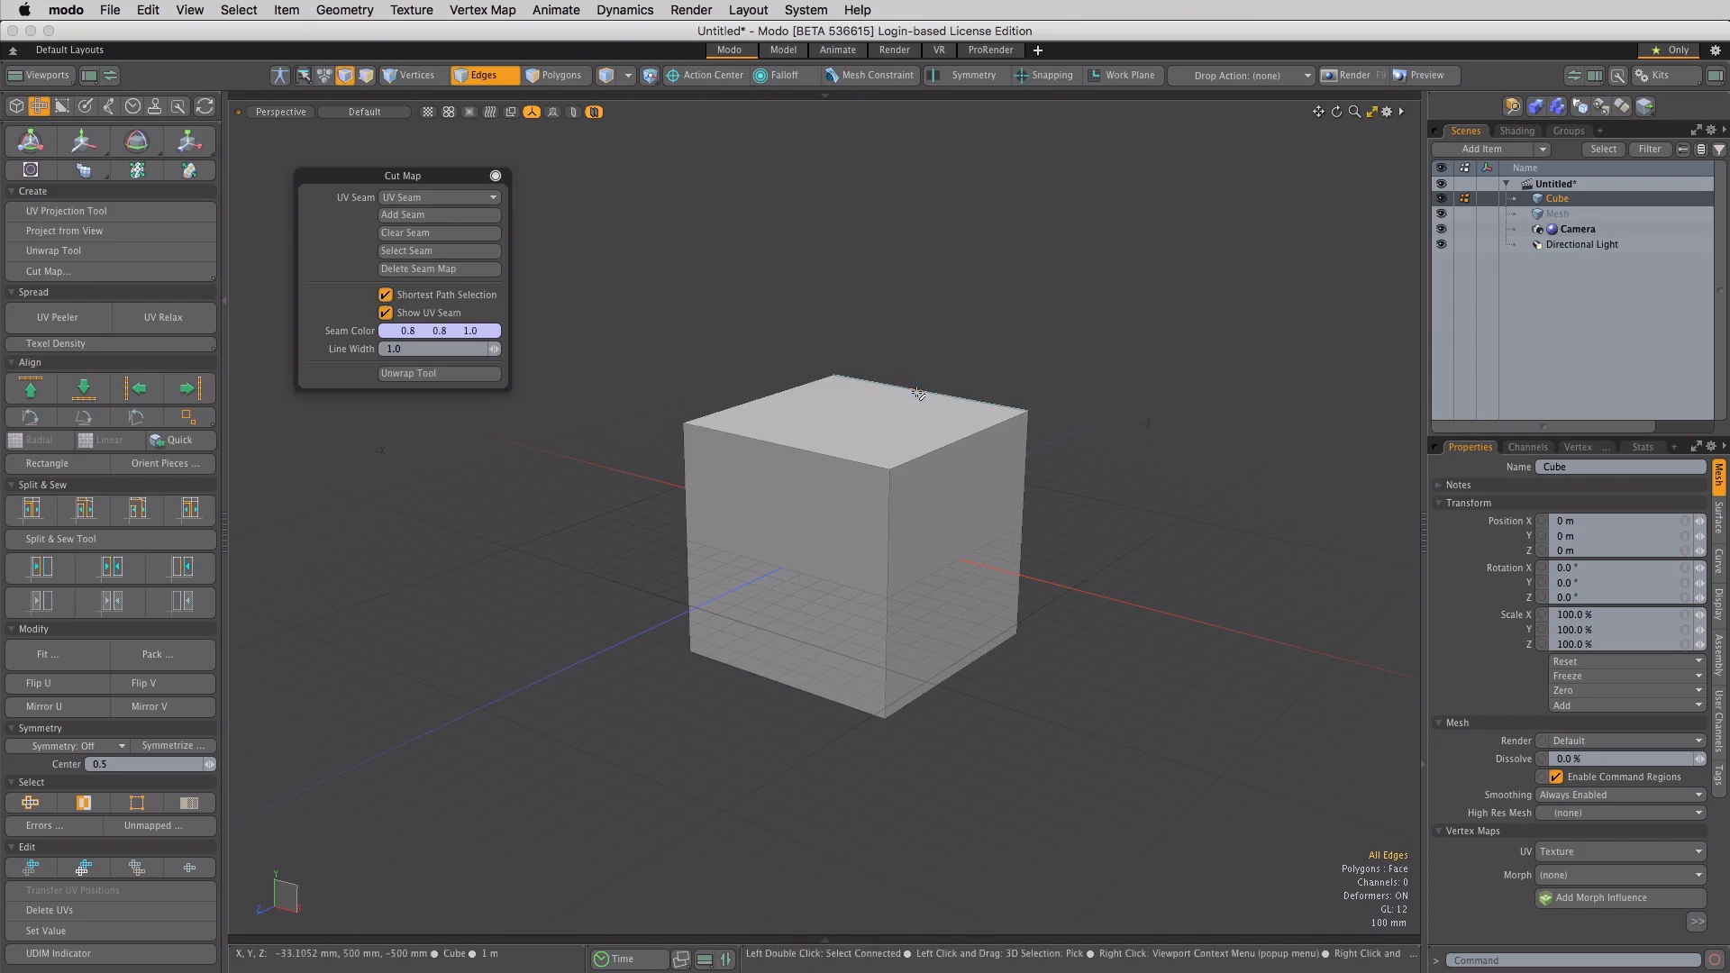
shift+click(886, 622)
key(2)
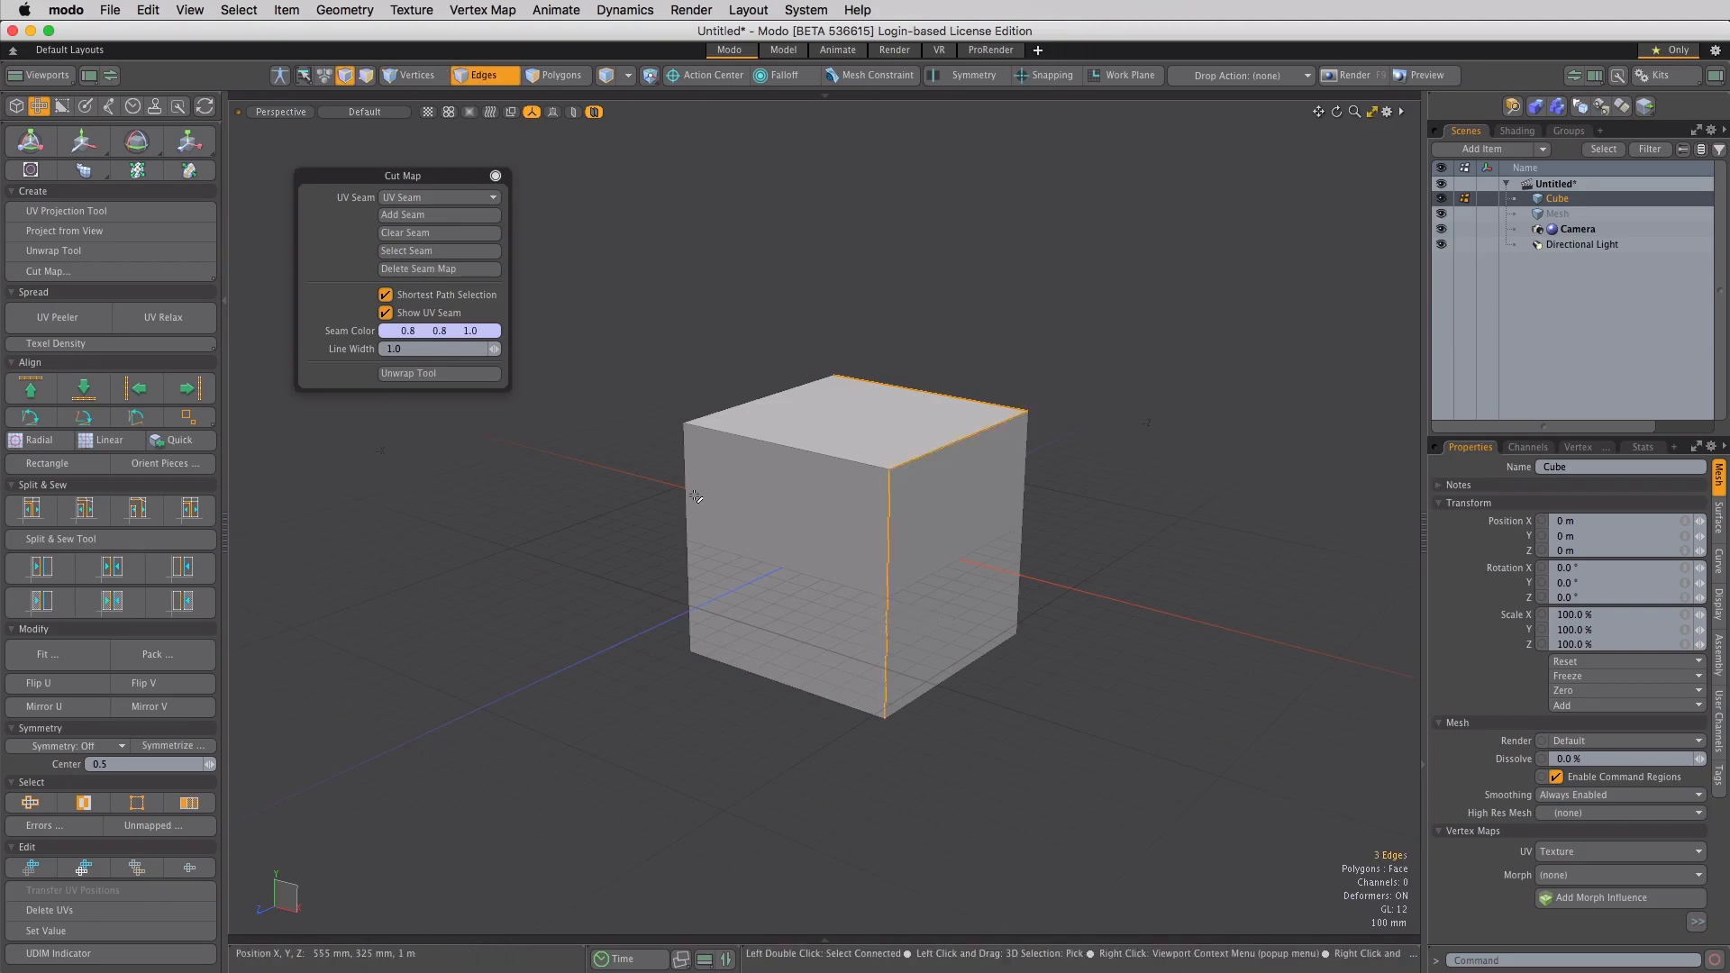
click(403, 216)
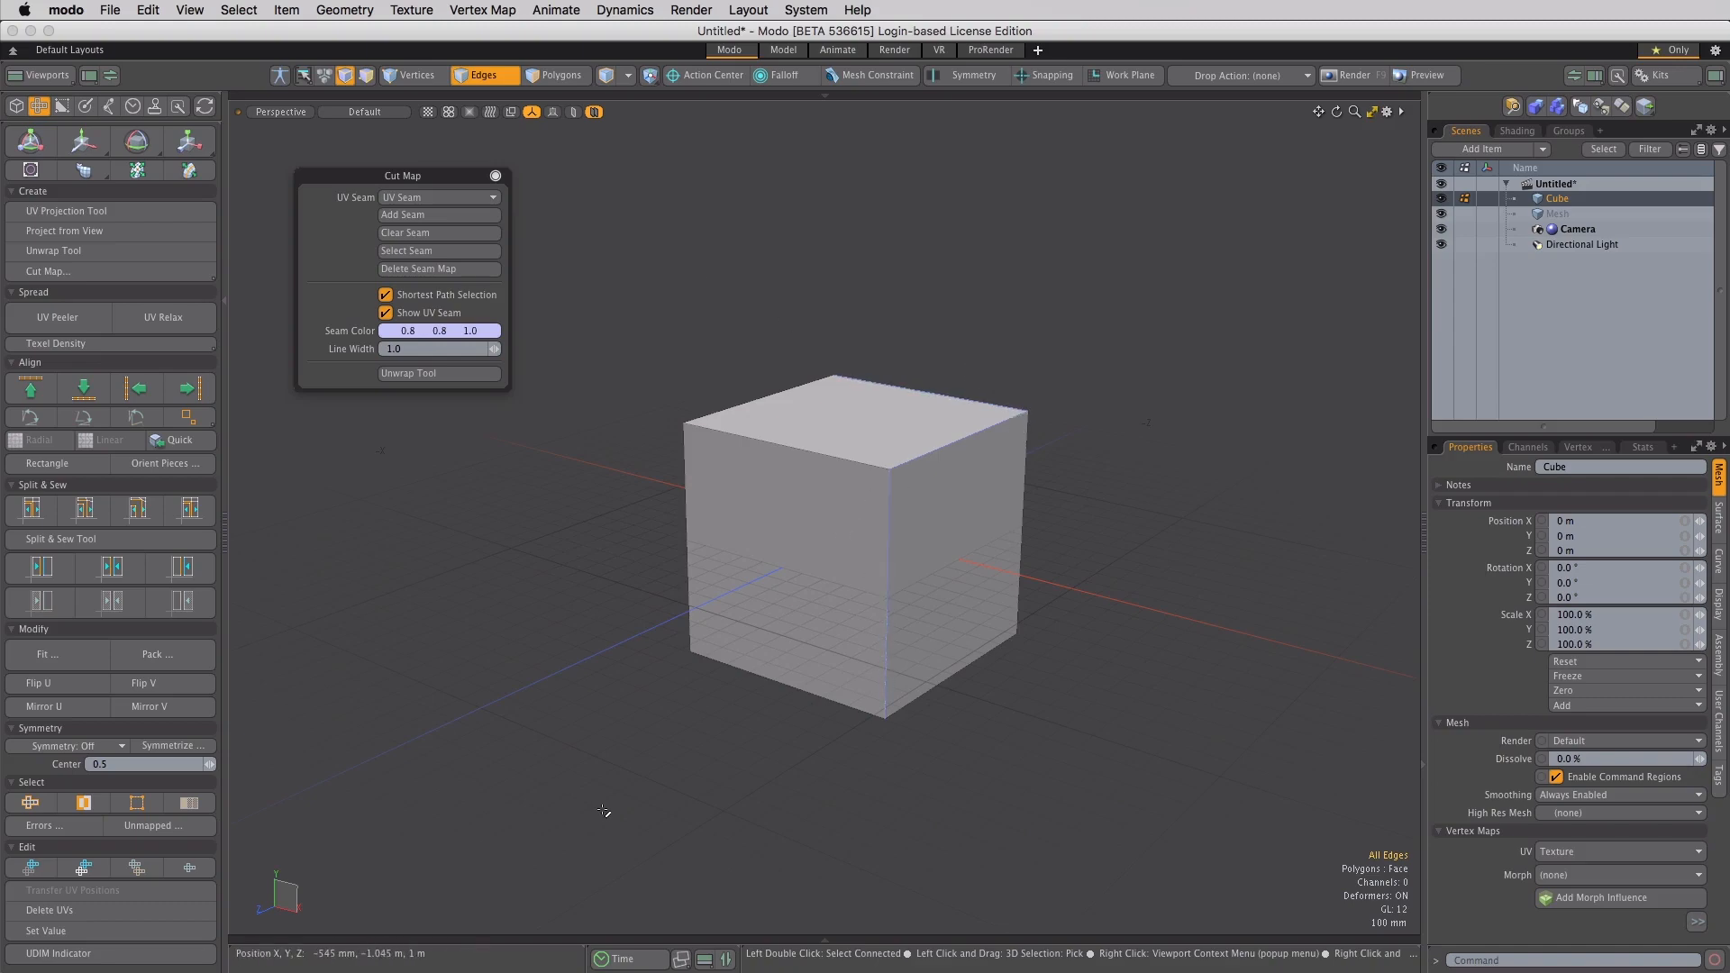
click(481, 246)
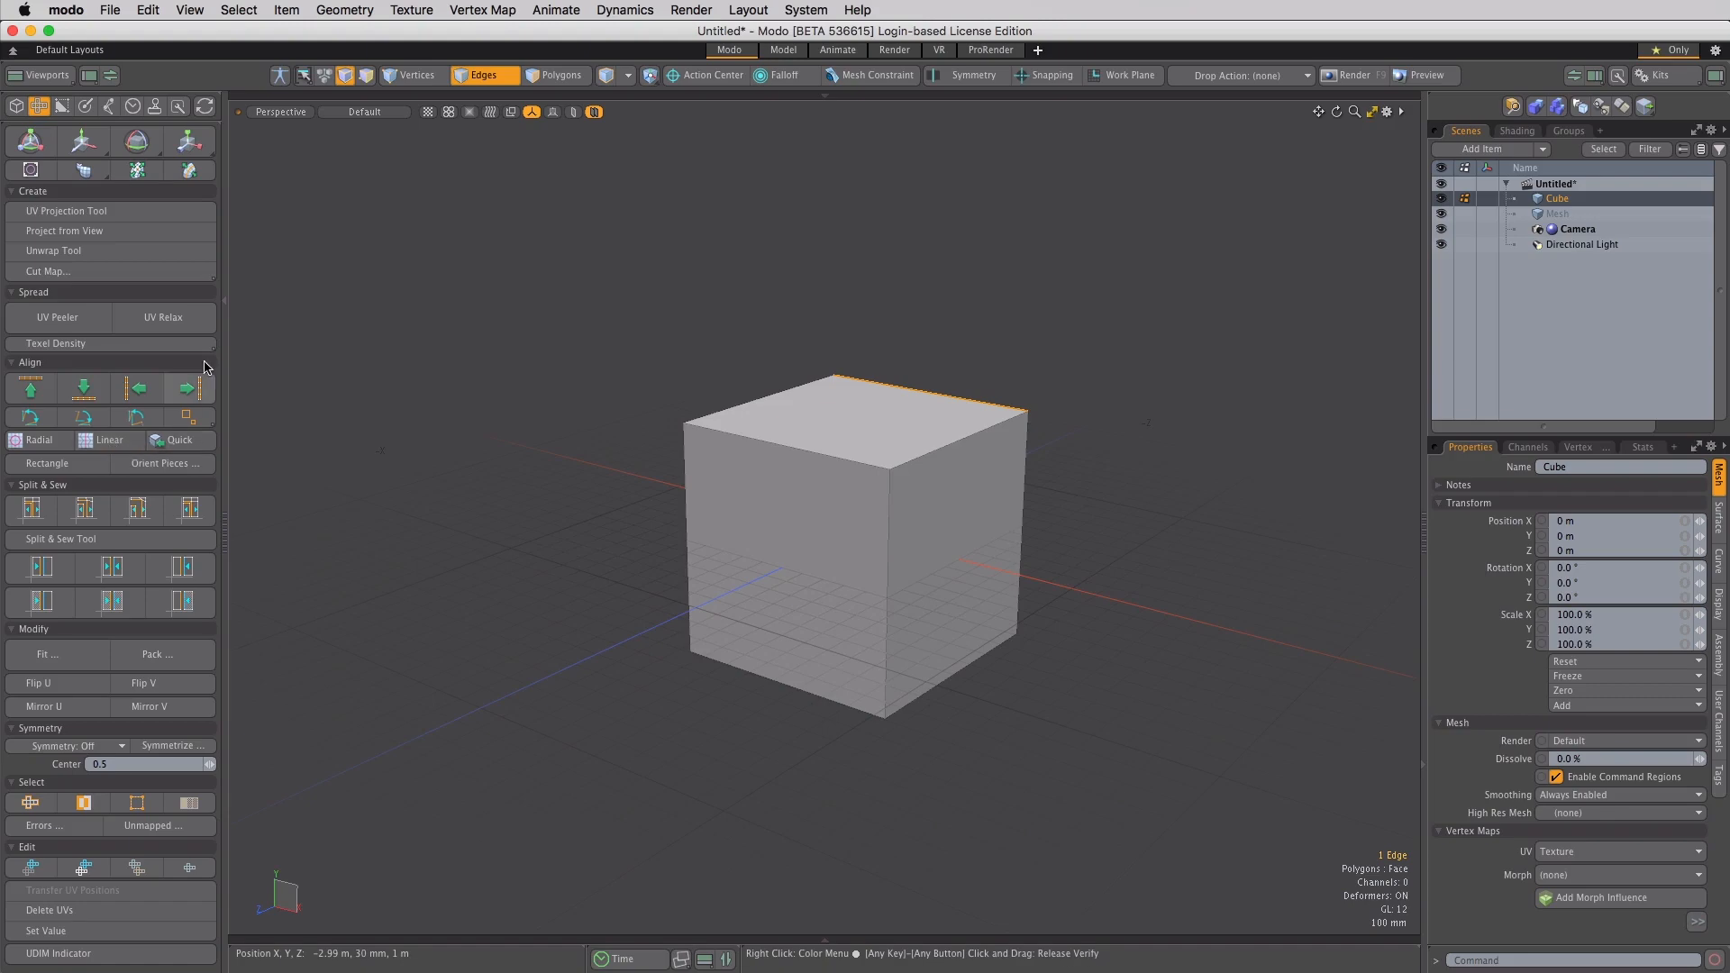
Display the UV view beside the model and use Quick Align in Orientation mode on the slanted top edge of the cube's UV layout
click(110, 75)
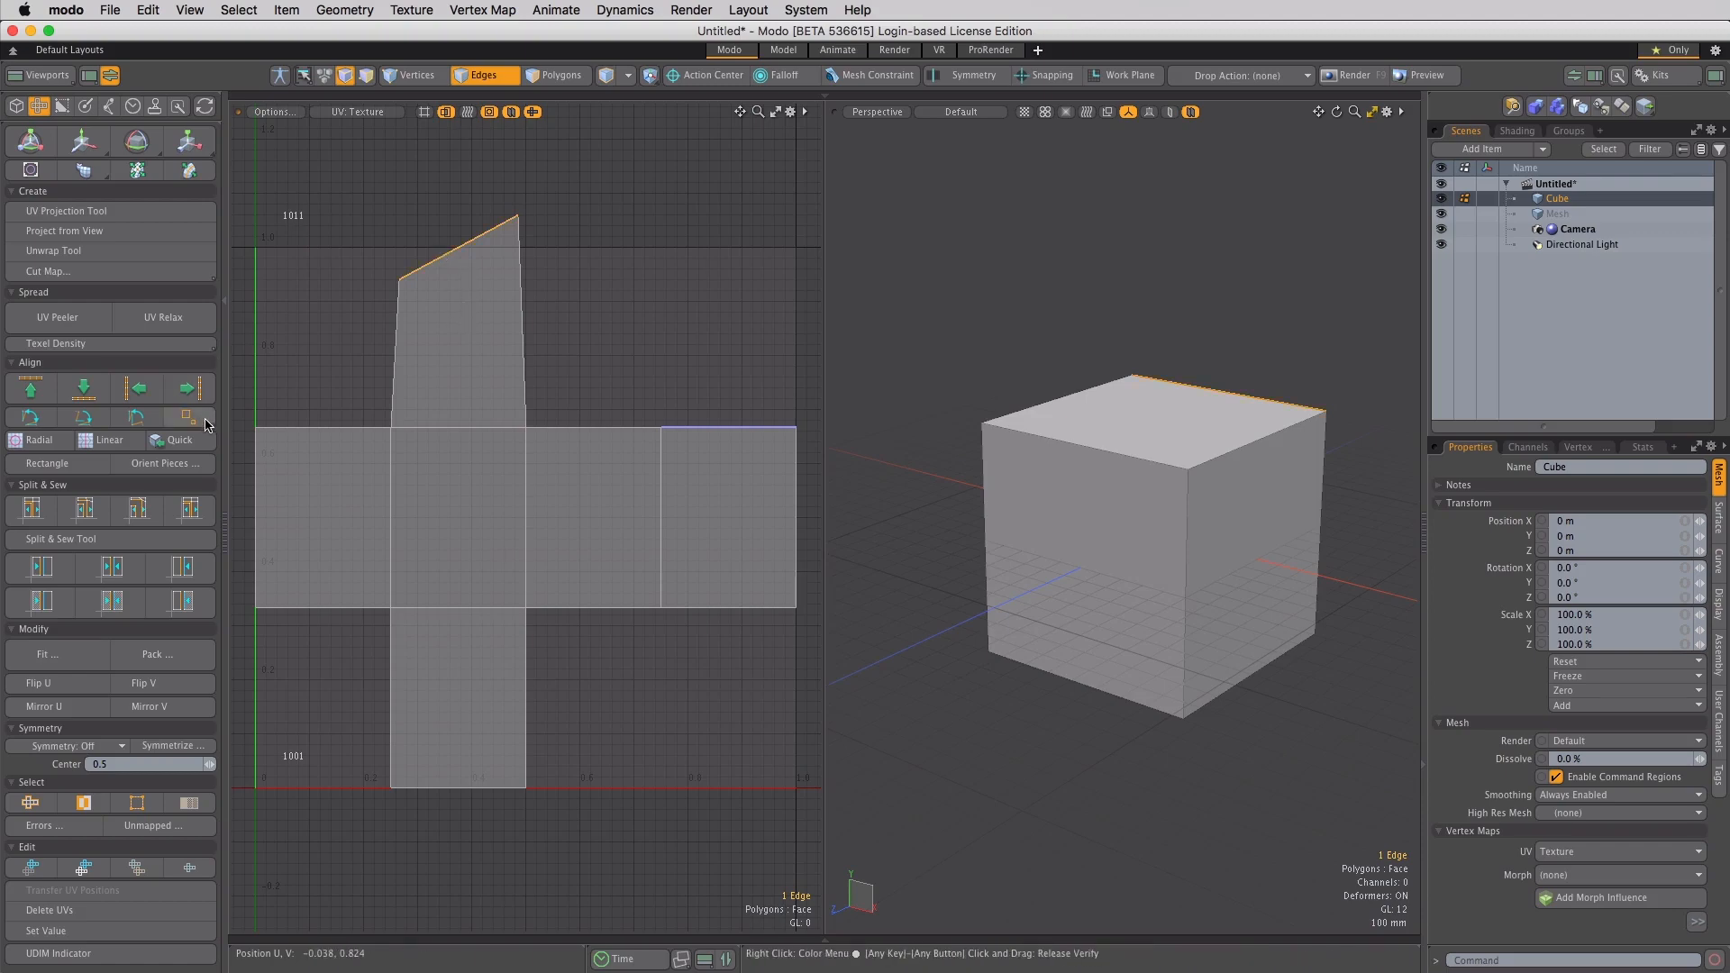
click(189, 442)
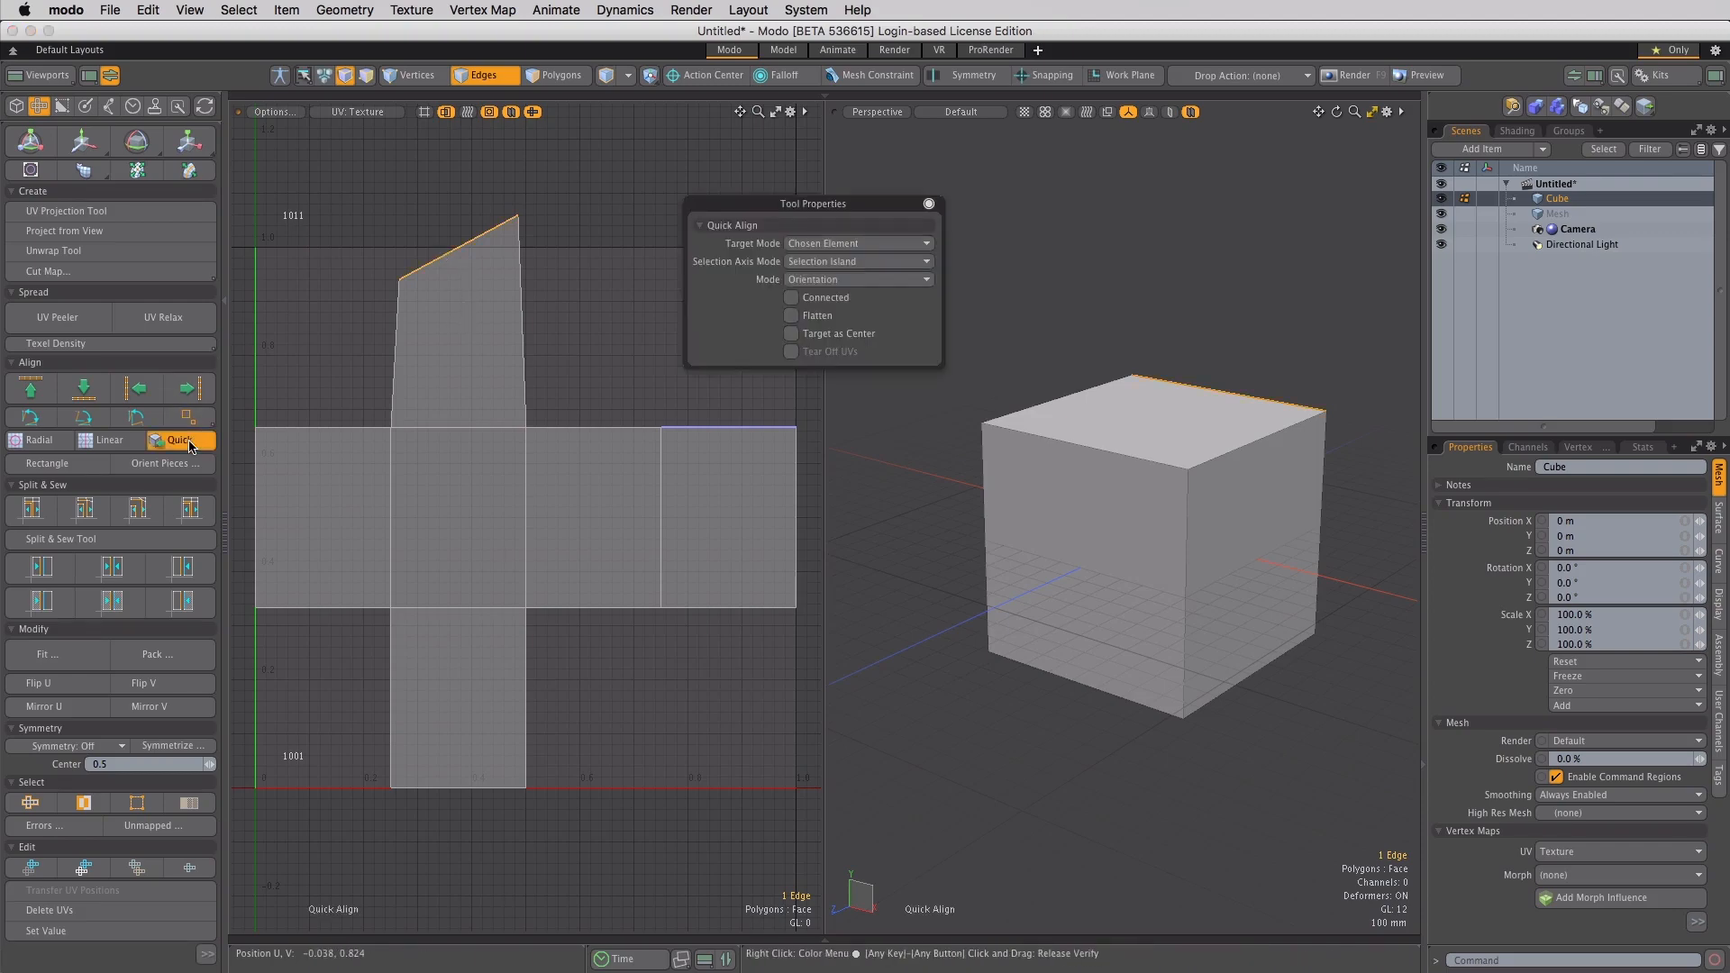
click(464, 457)
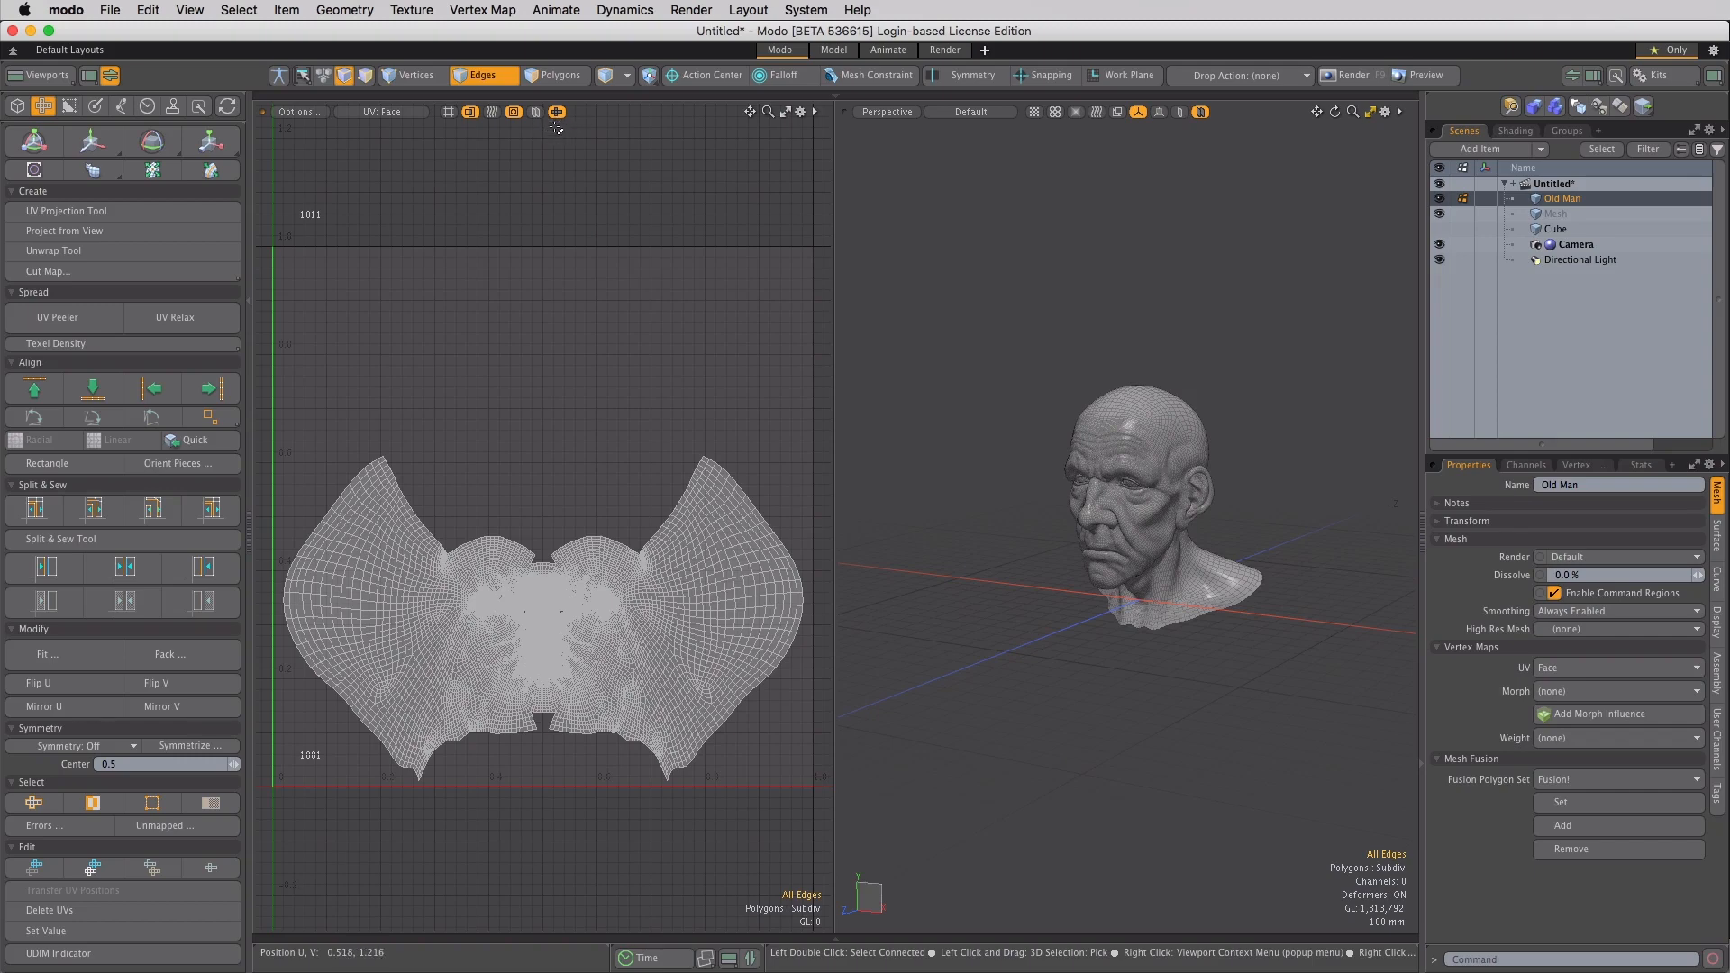
Display the distortion colouring on the UV layout of the Old Man head
click(493, 114)
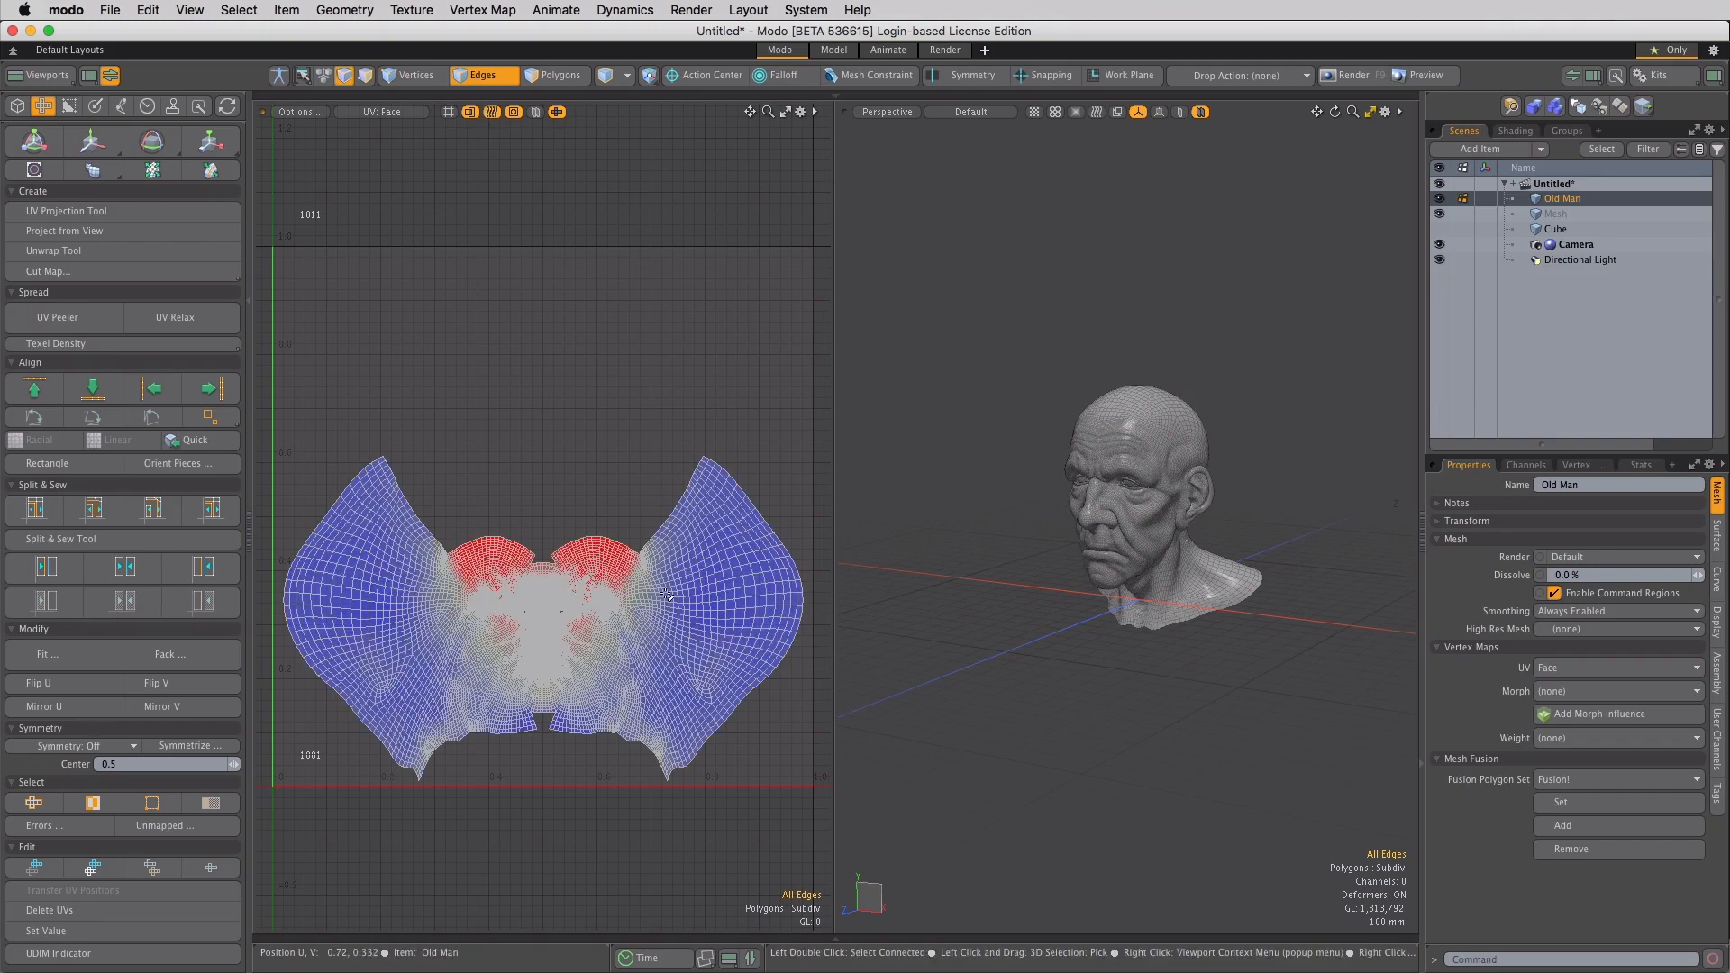
click(556, 113)
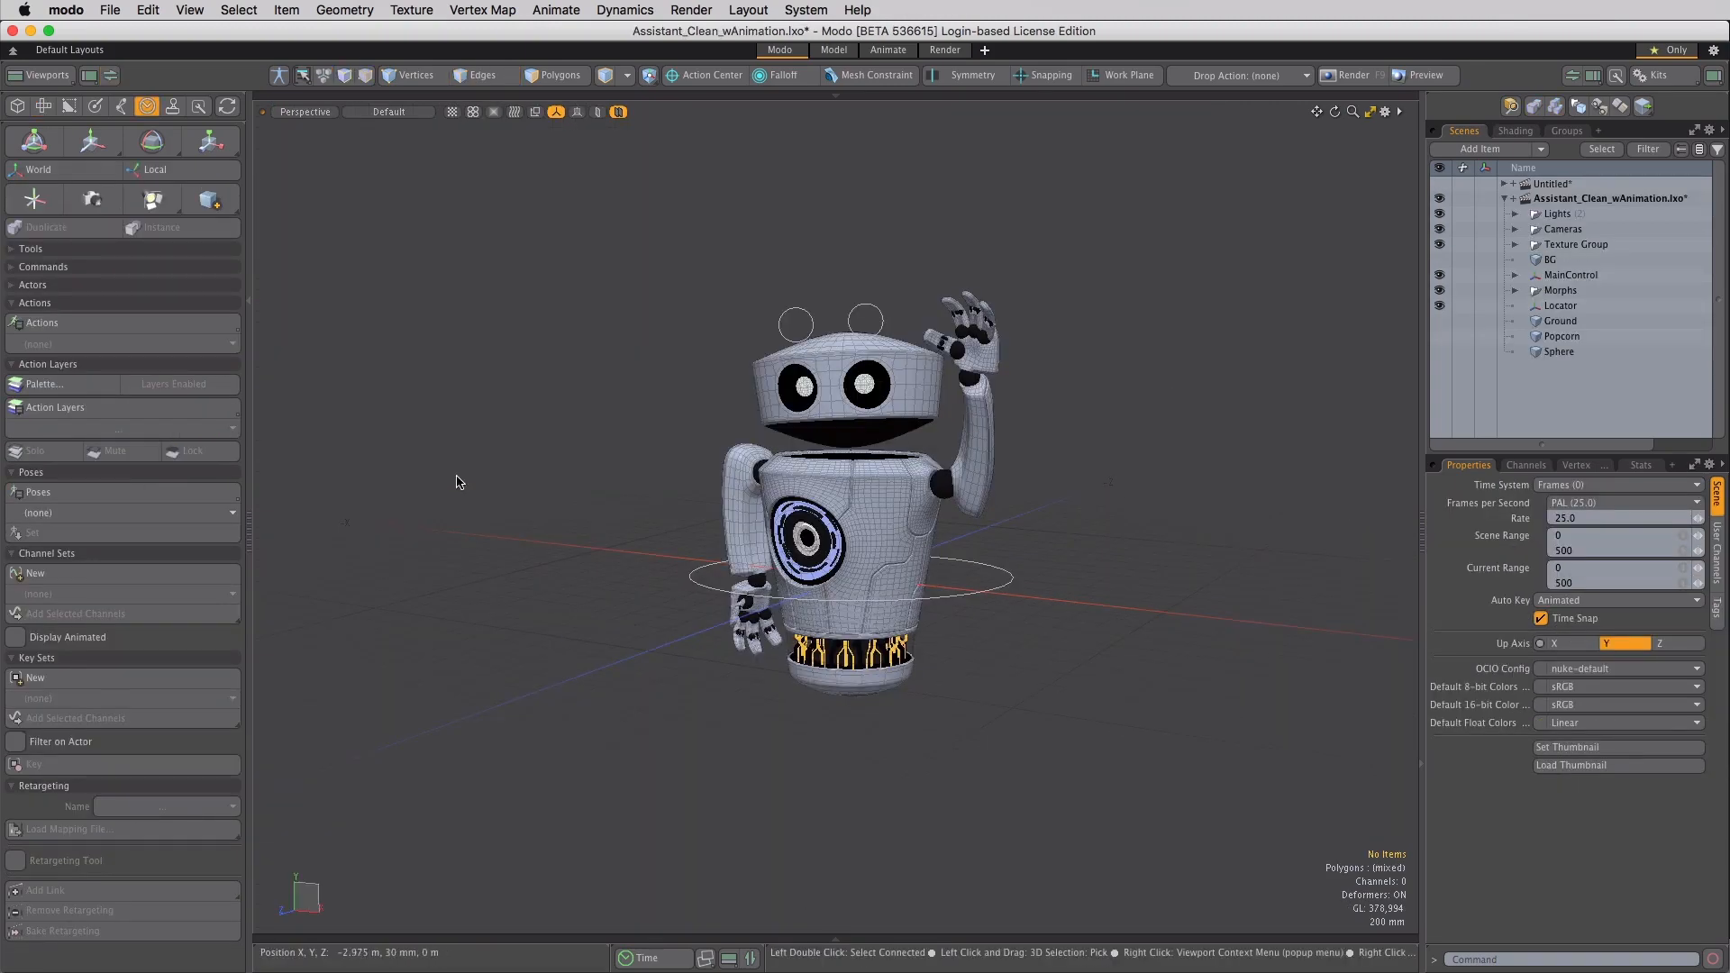
Open the Action Layers palette and the graph editor for the robot animation scene
right_click(118, 420)
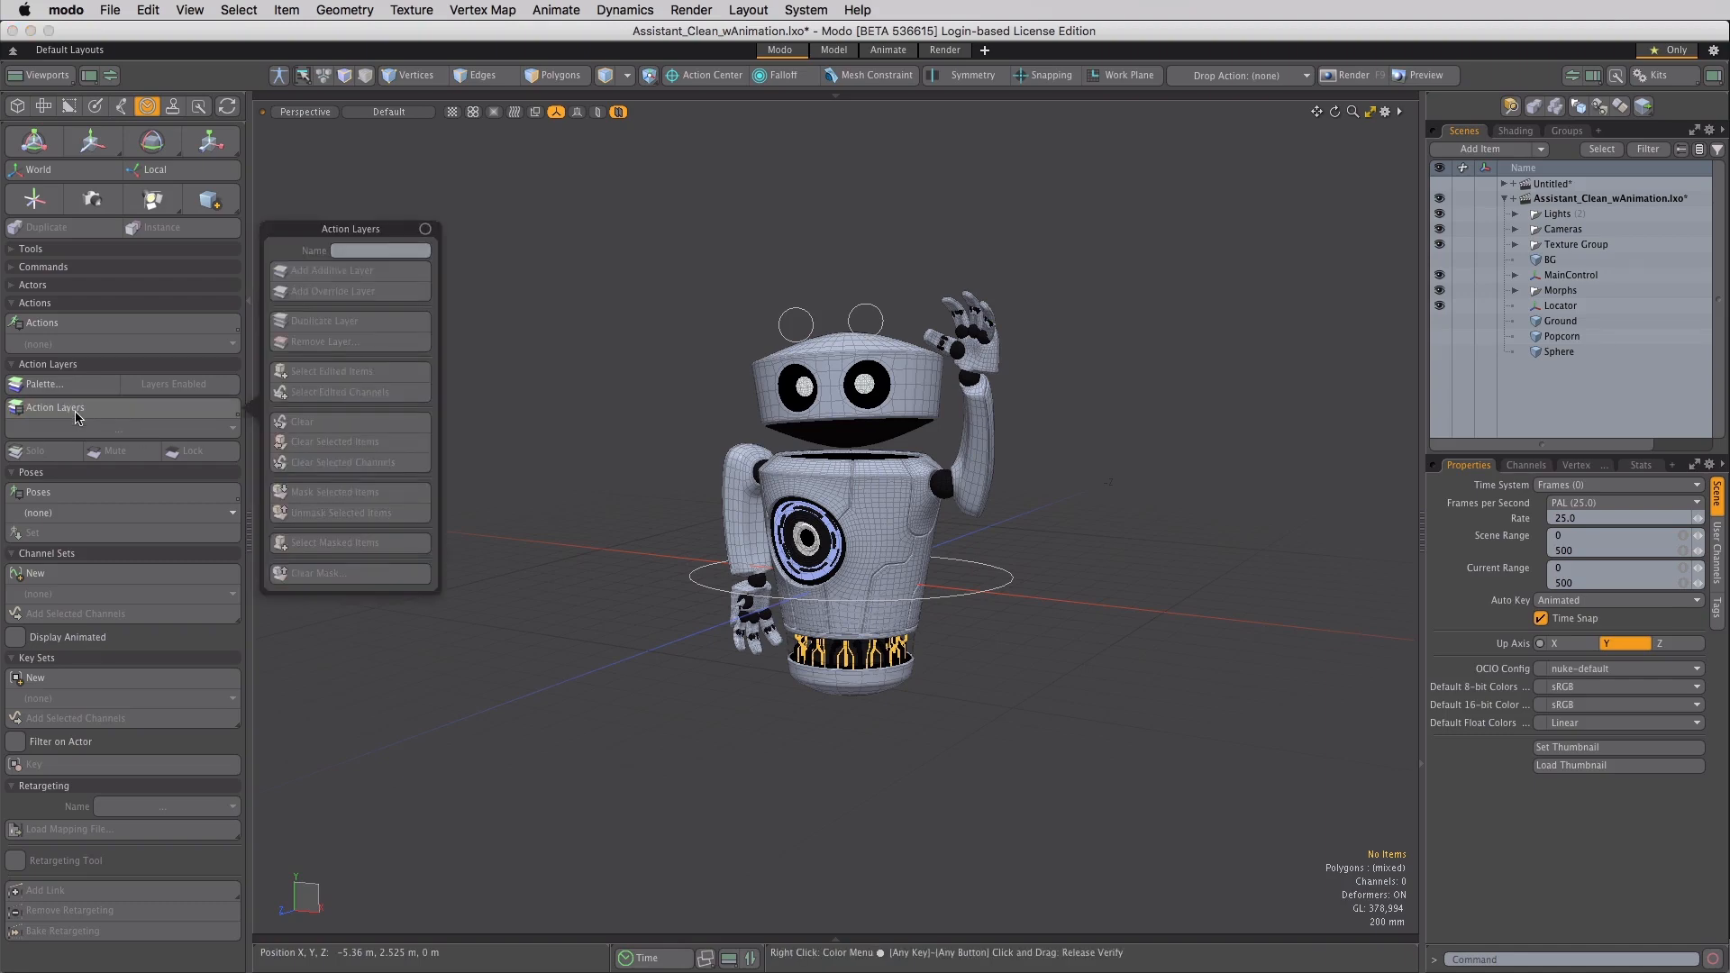
click(360, 636)
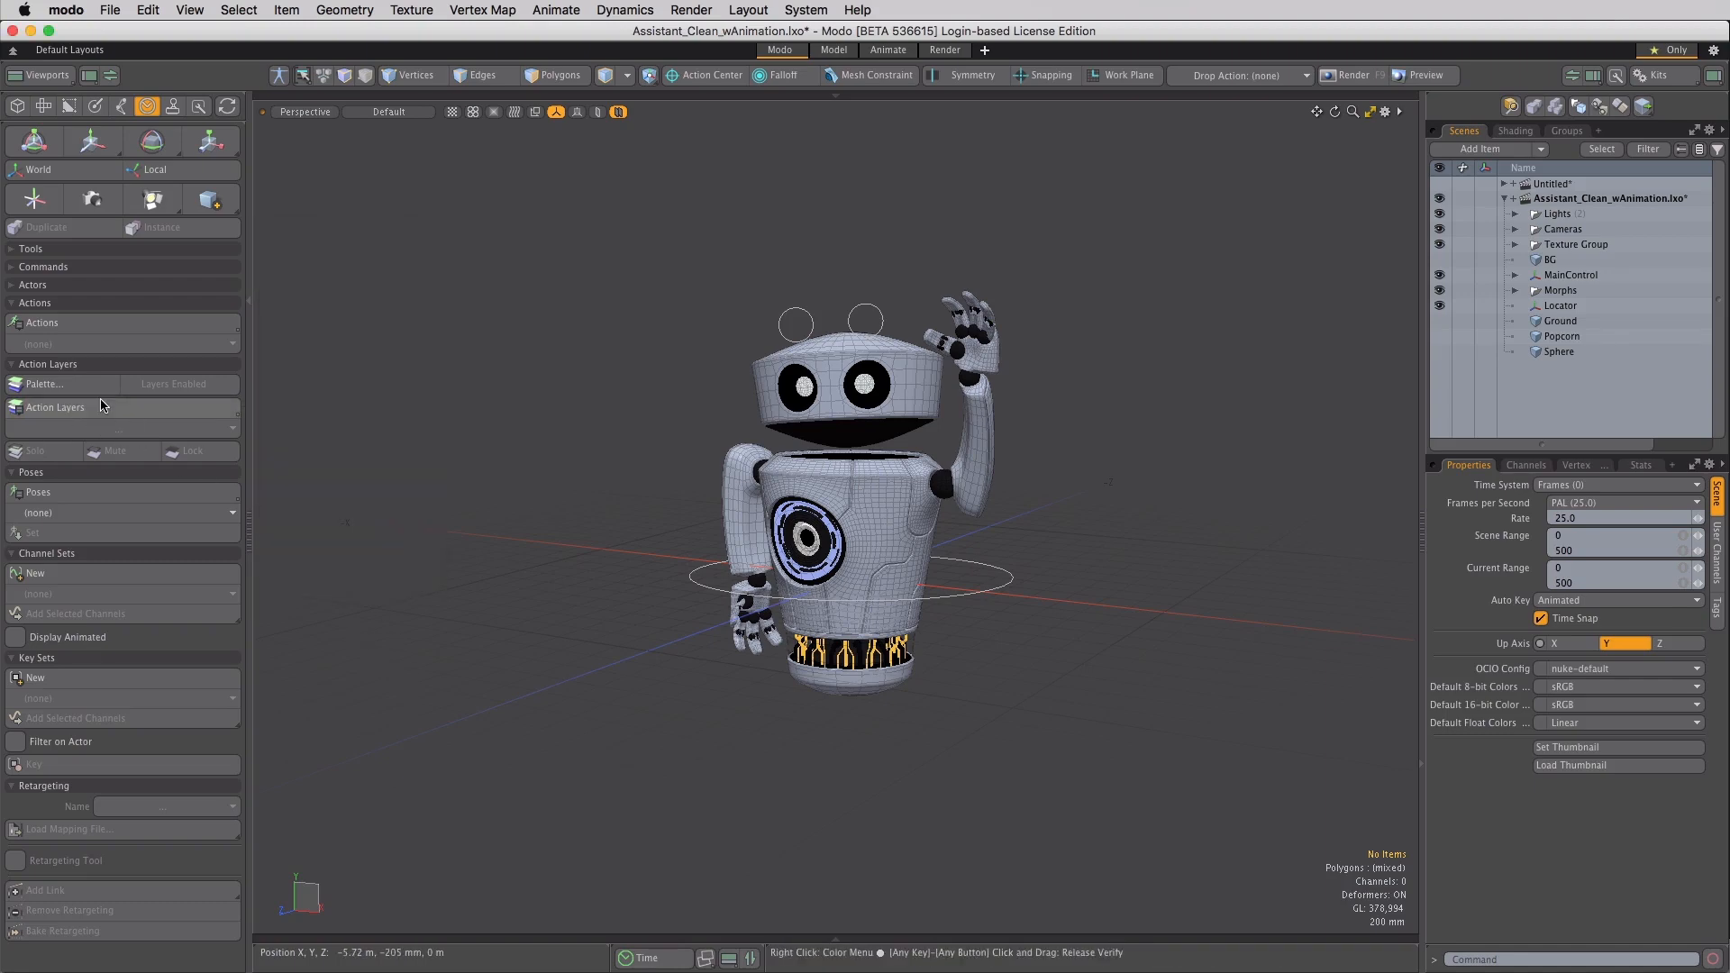
click(45, 384)
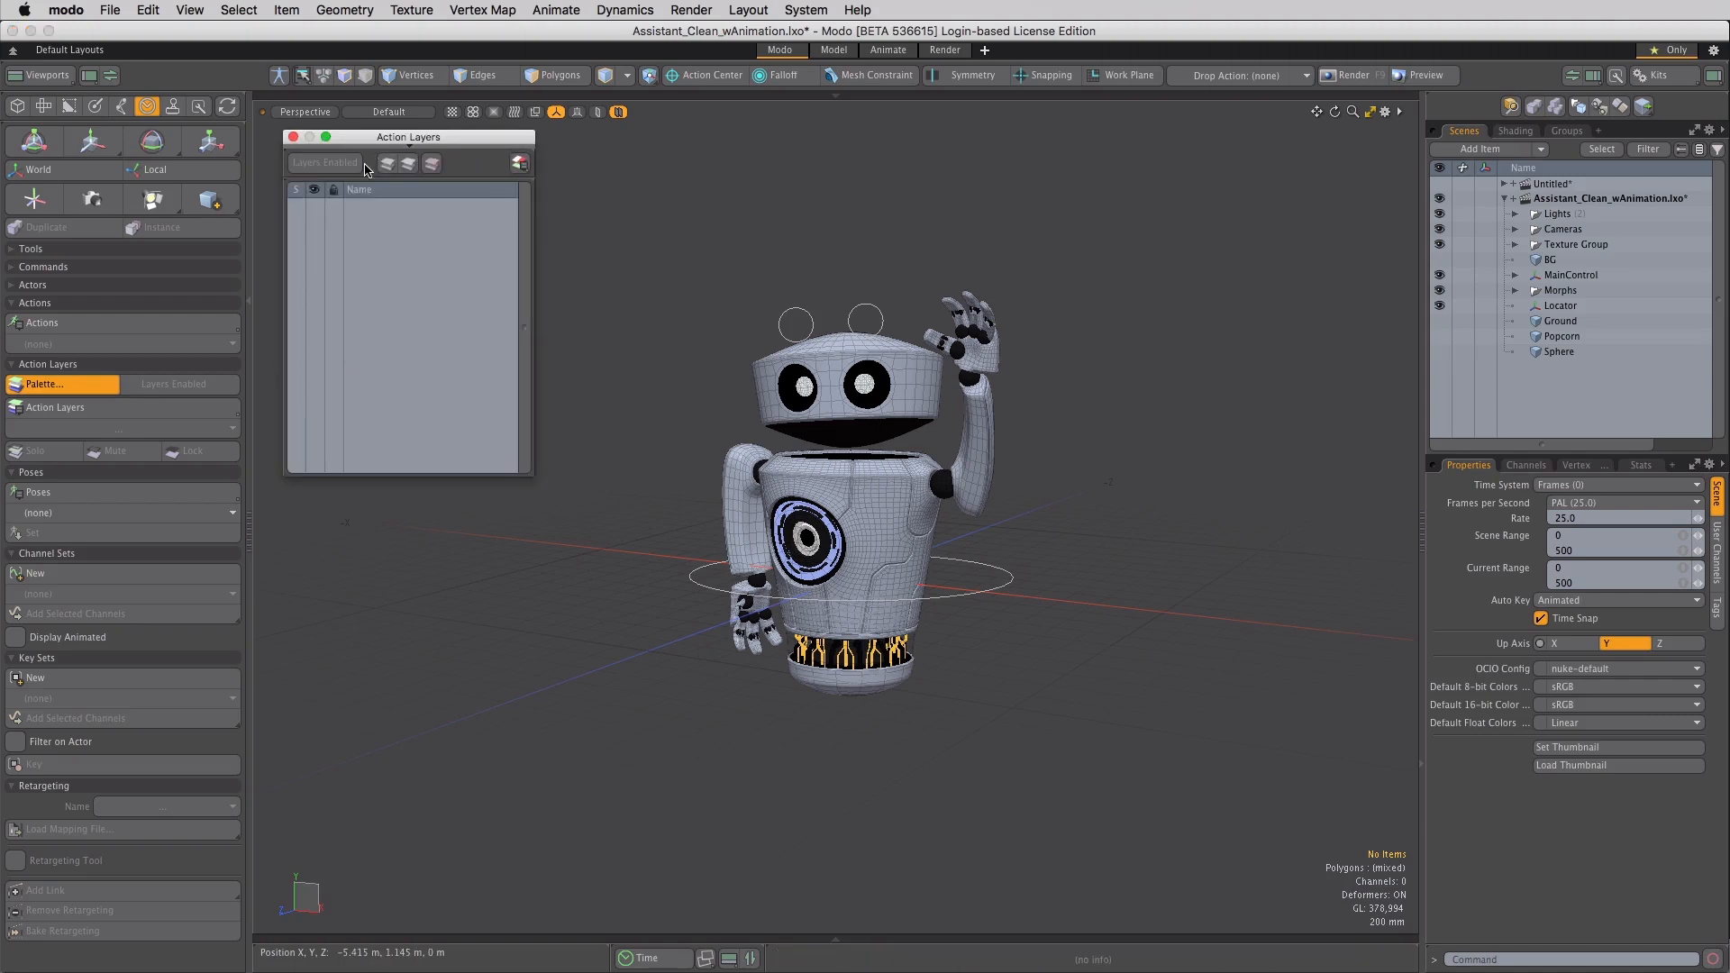
click(750, 958)
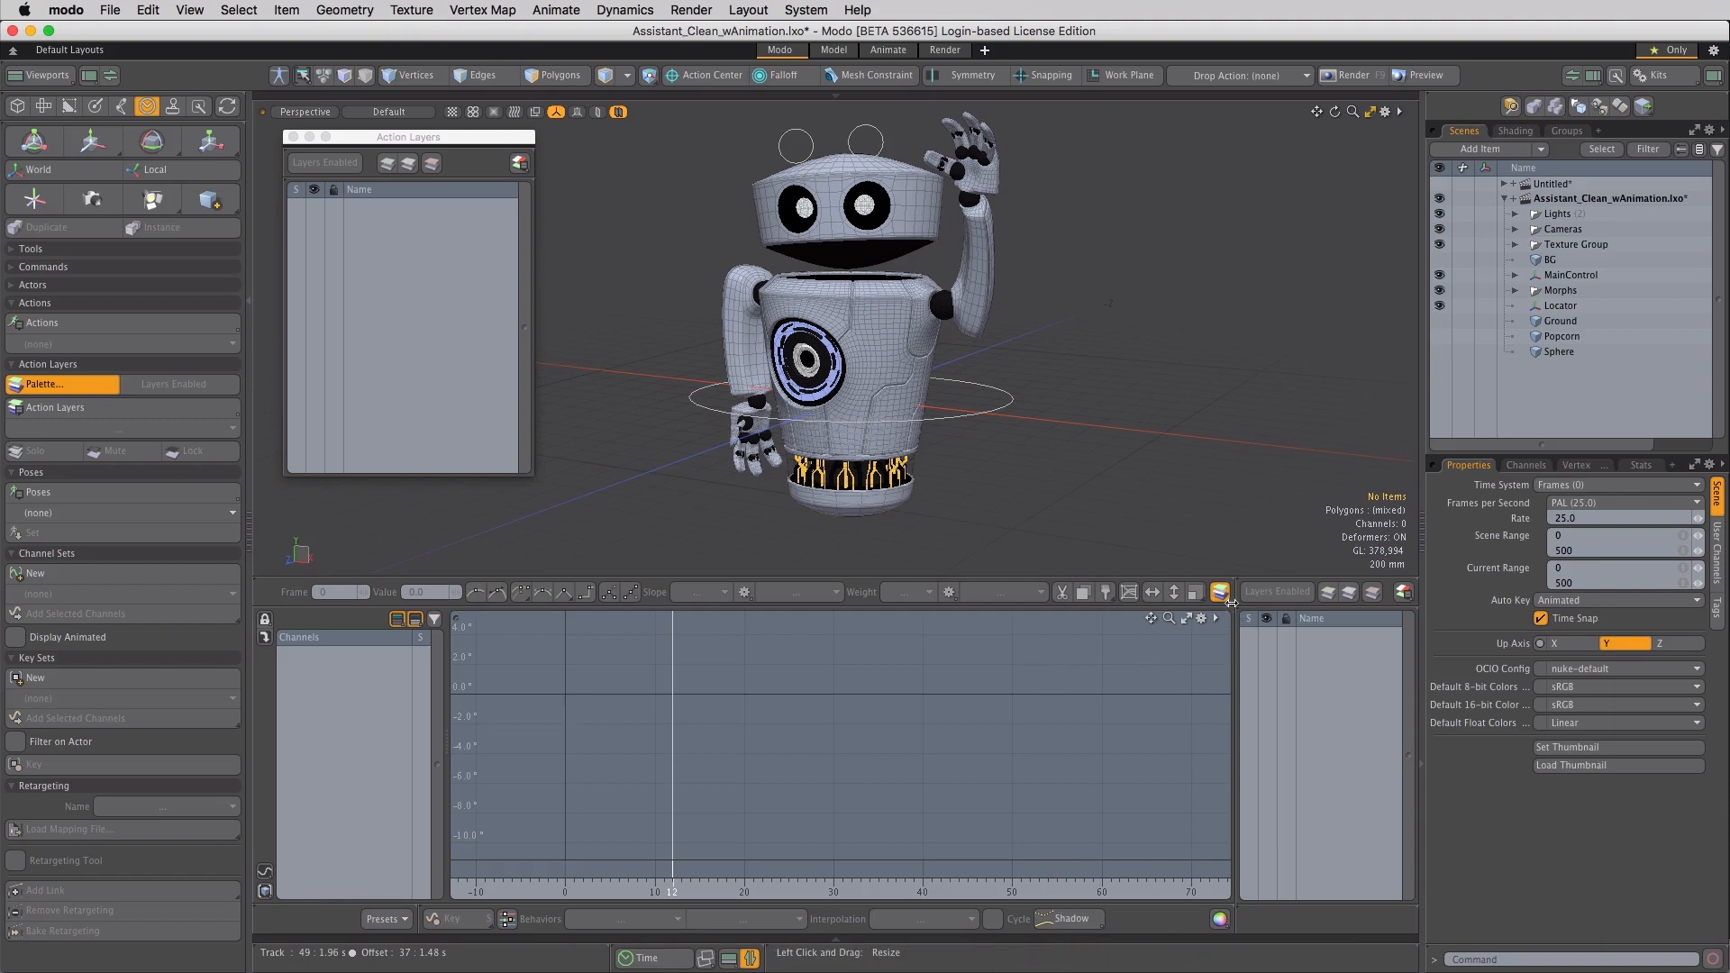
Show the action layers list beside the curve area of the graph editor
click(1219, 593)
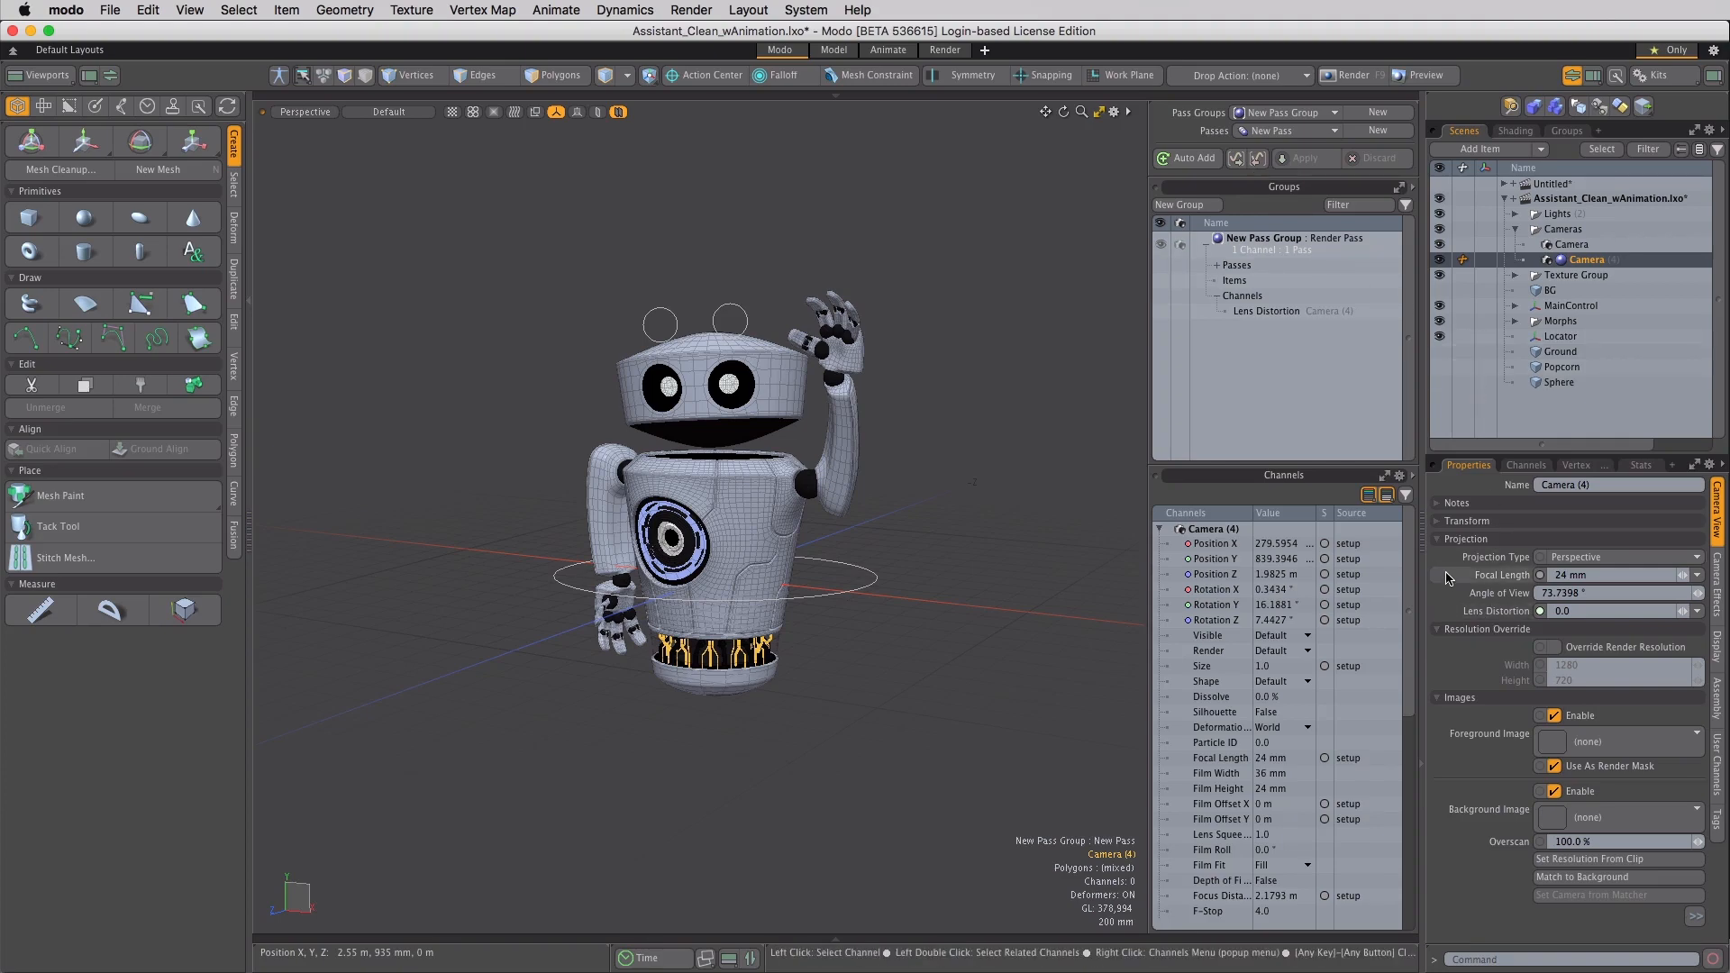
Add the selected camera's Focal Length channel to the render pass group and remove the Lens Distortion channel from it
click(1501, 577)
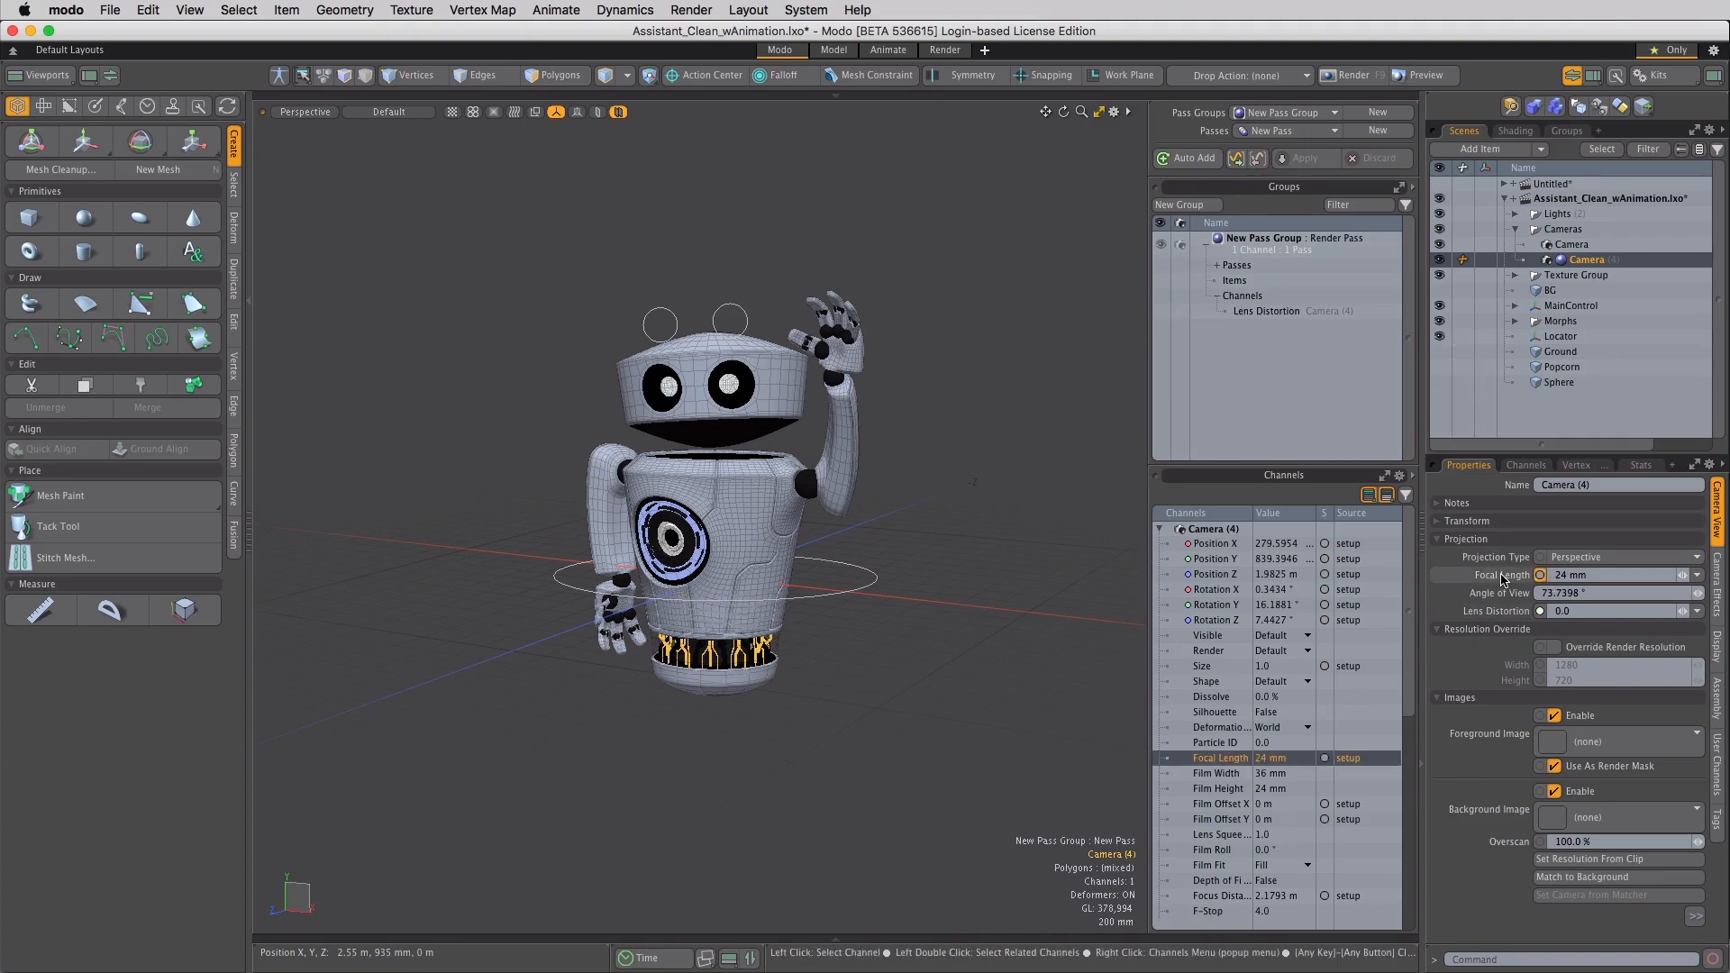
click(1238, 160)
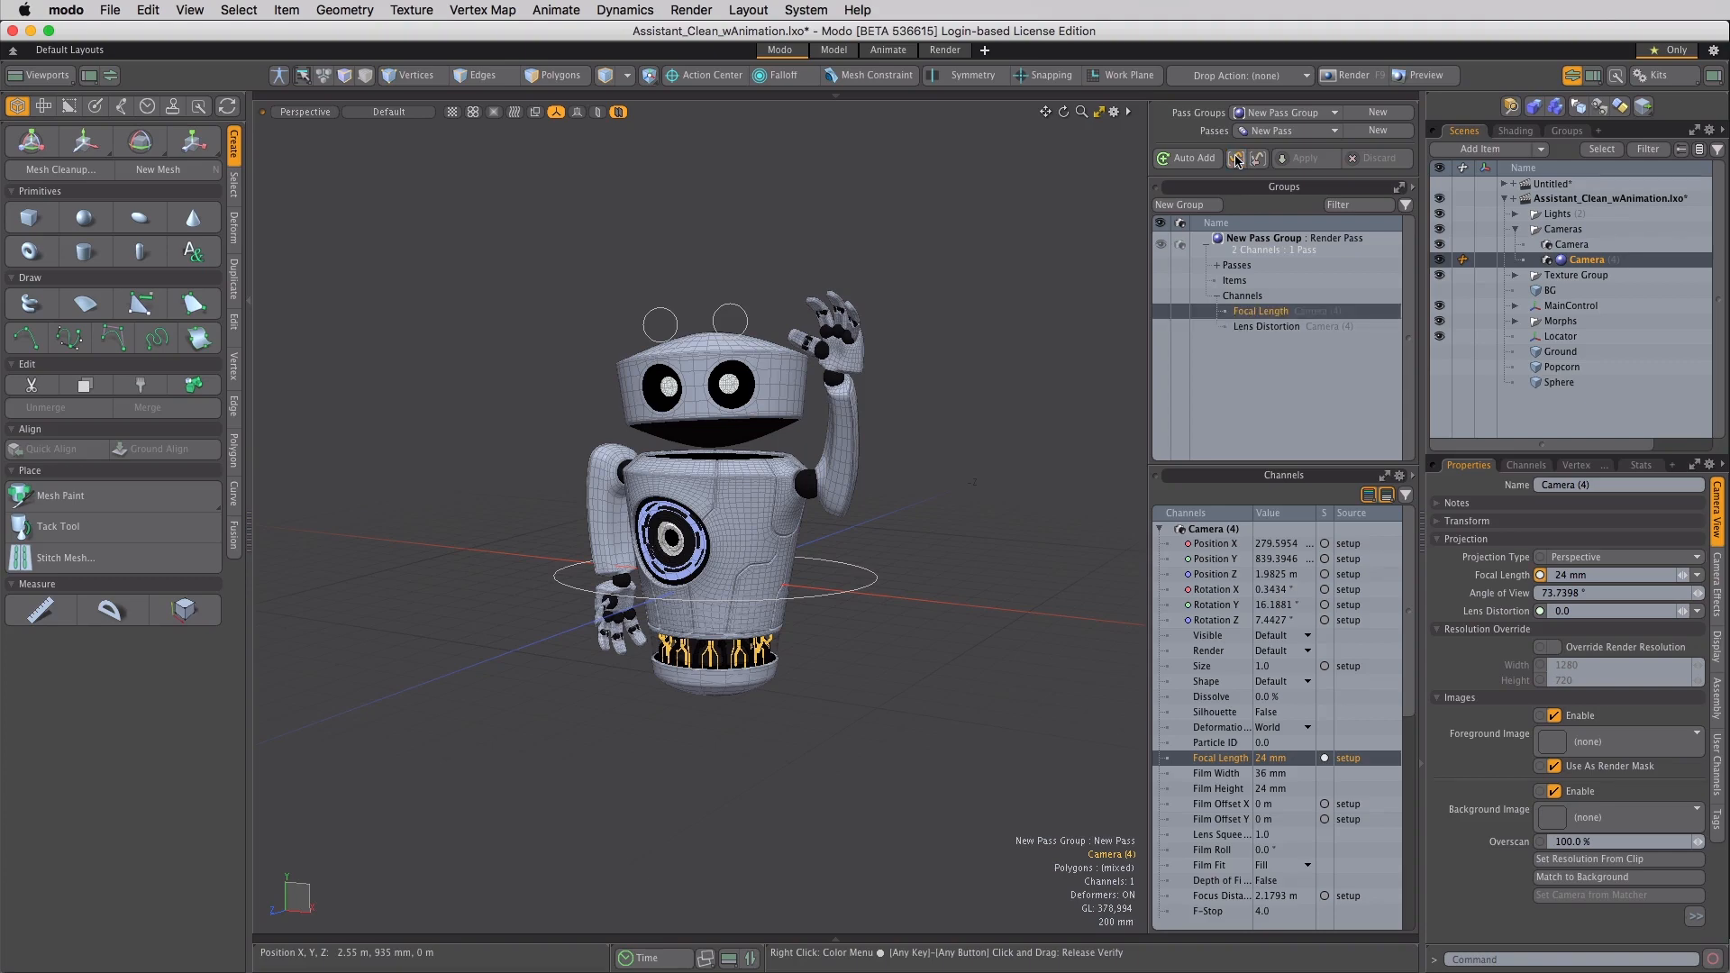
click(1266, 327)
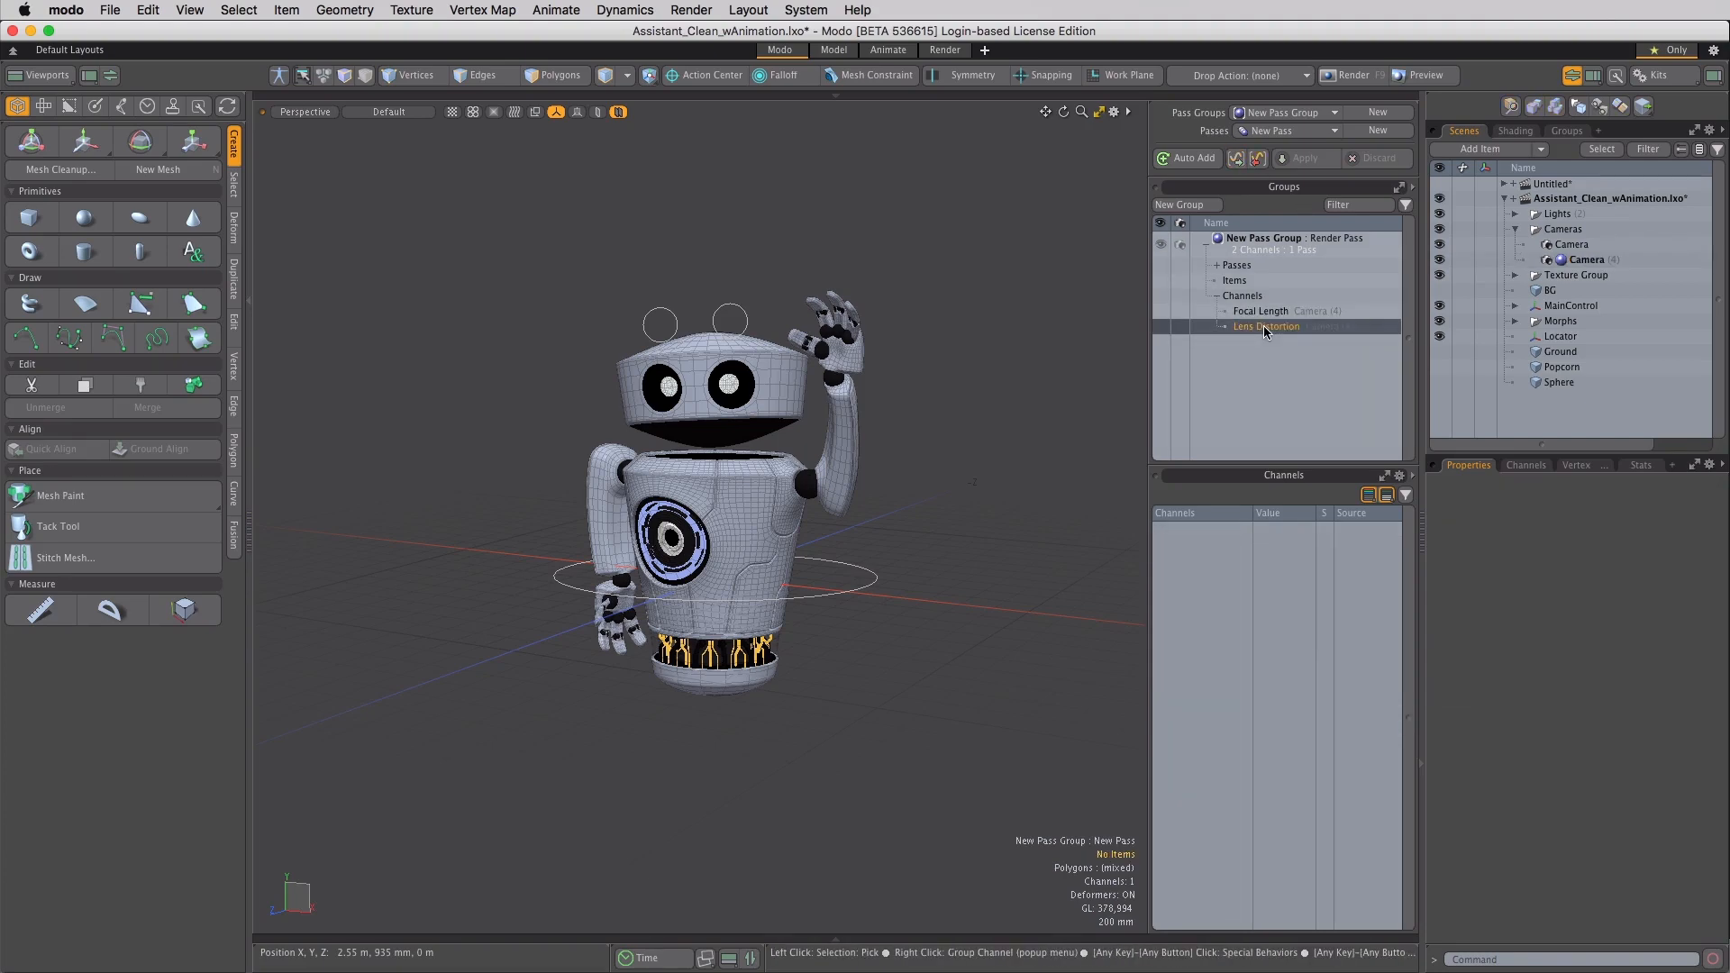
click(1258, 160)
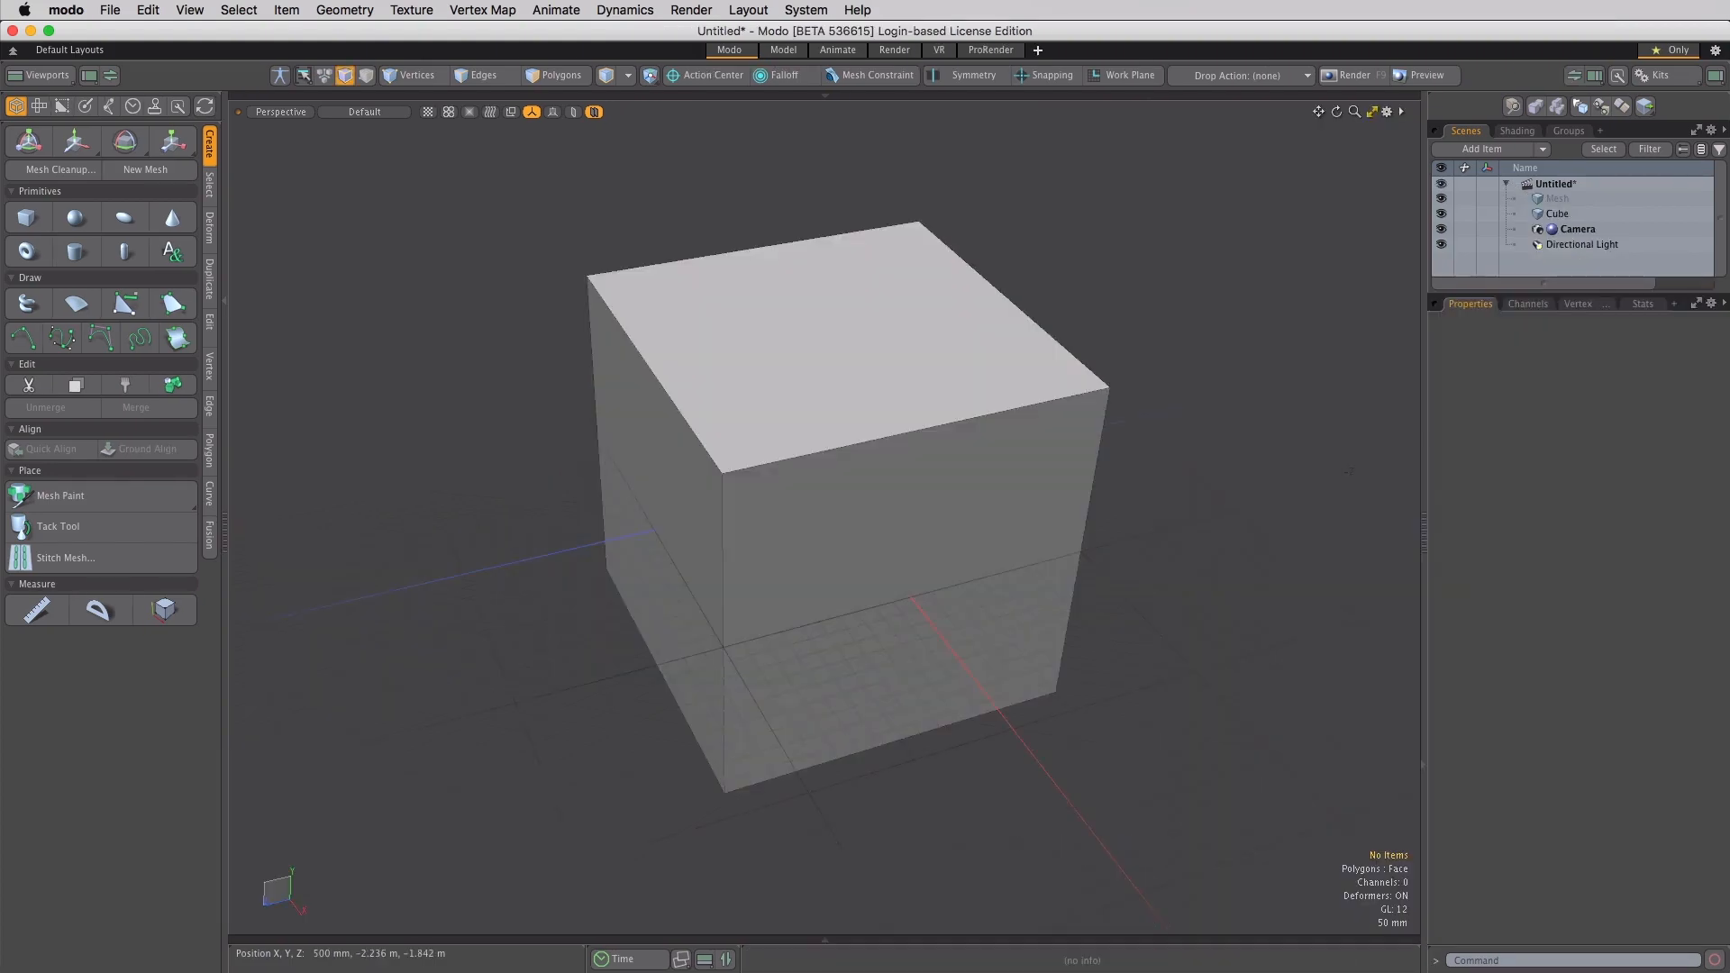
Select the cube mesh in the untitled scene
click(961, 483)
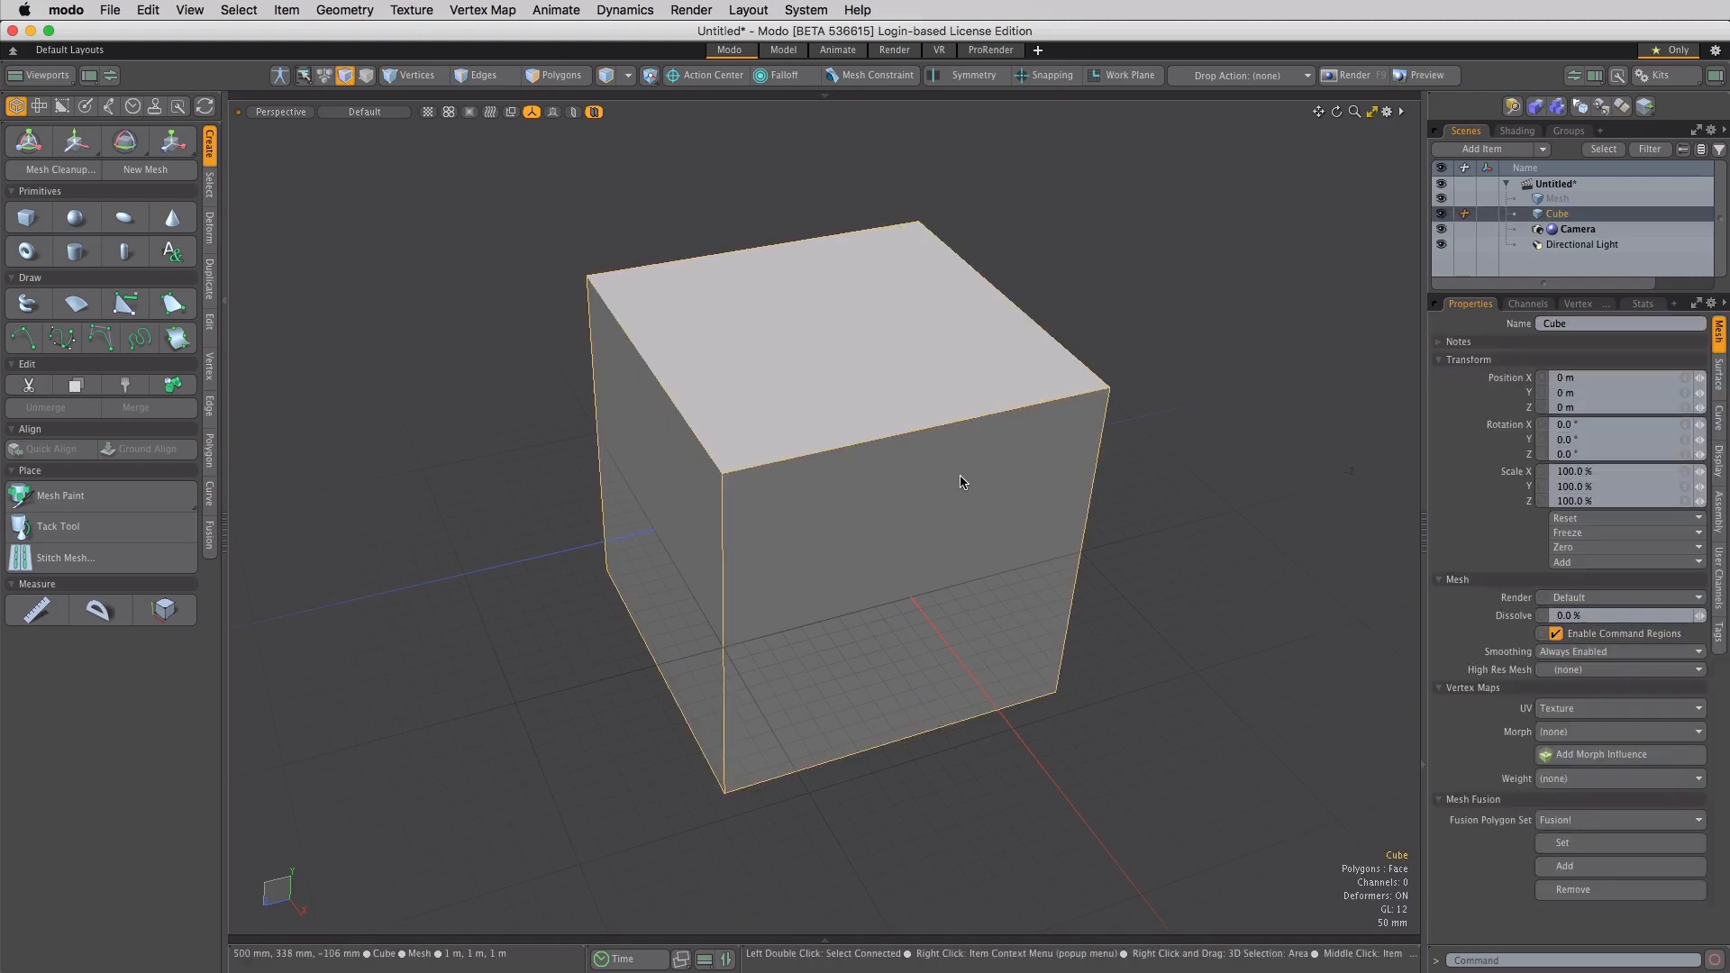